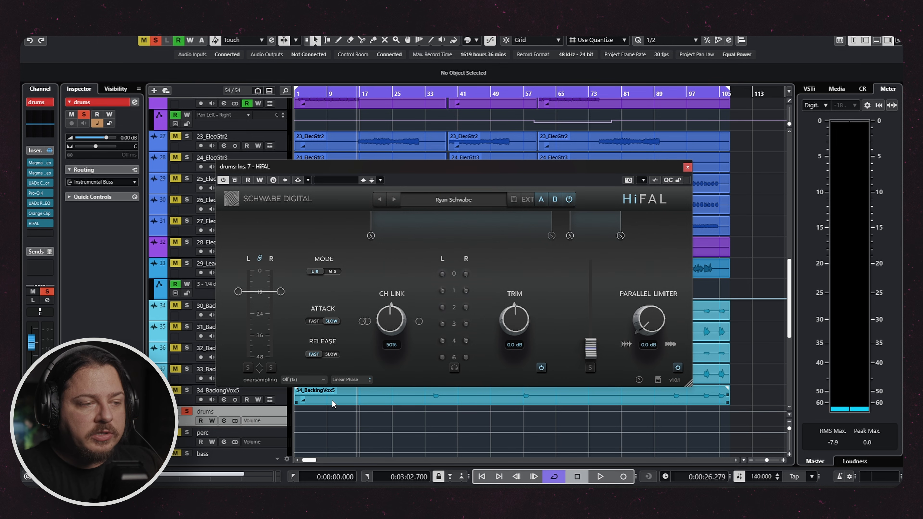
# Try shifting the lower and upper frequency limits of the high-frequency band in HiFAL on the drums bus.
pyautogui.moveTo(281, 293)
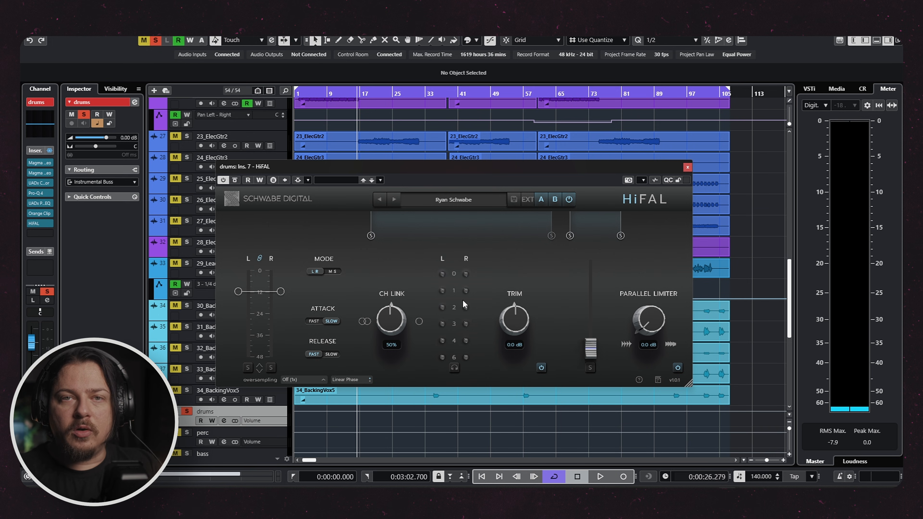
pyautogui.moveTo(371, 237)
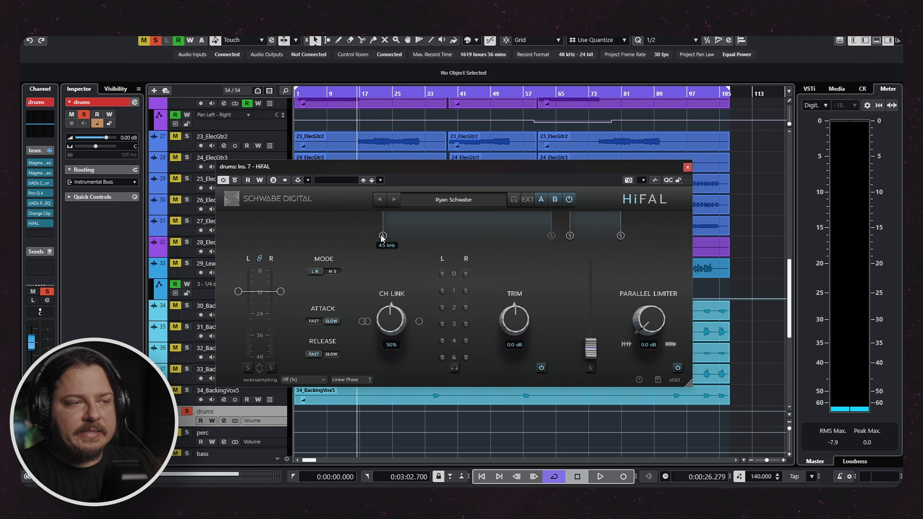
pyautogui.moveTo(388, 236); pyautogui.dragTo(379, 236)
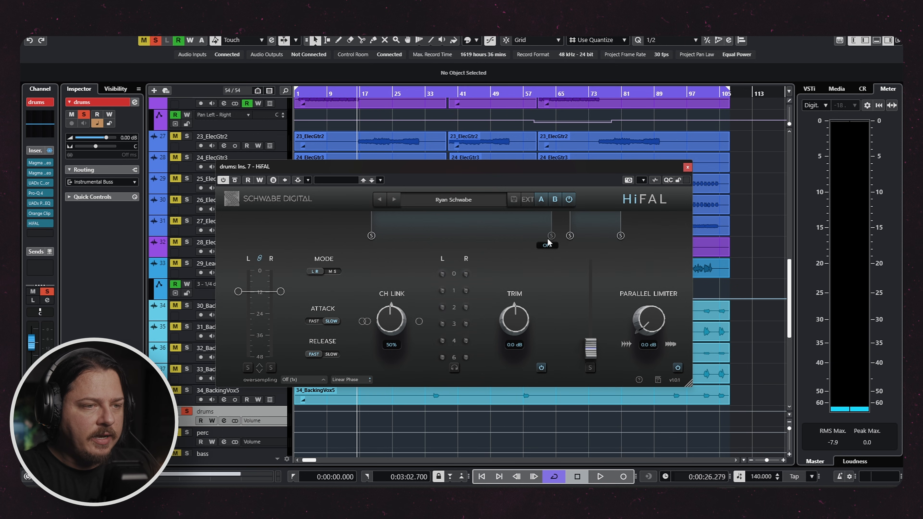
pyautogui.moveTo(552, 239); pyautogui.dragTo(567, 240)
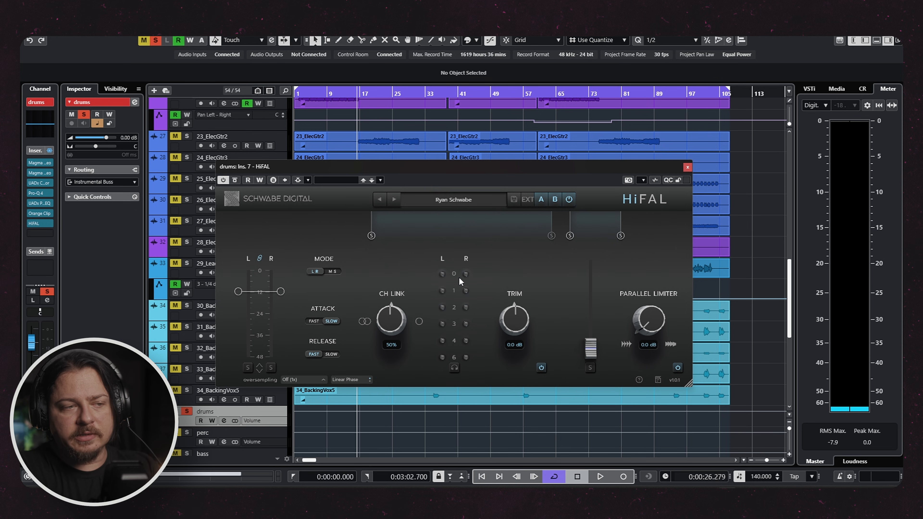
# Play the drums and lower the linked left/right limiter threshold to about -29 dB.
pyautogui.press('space')
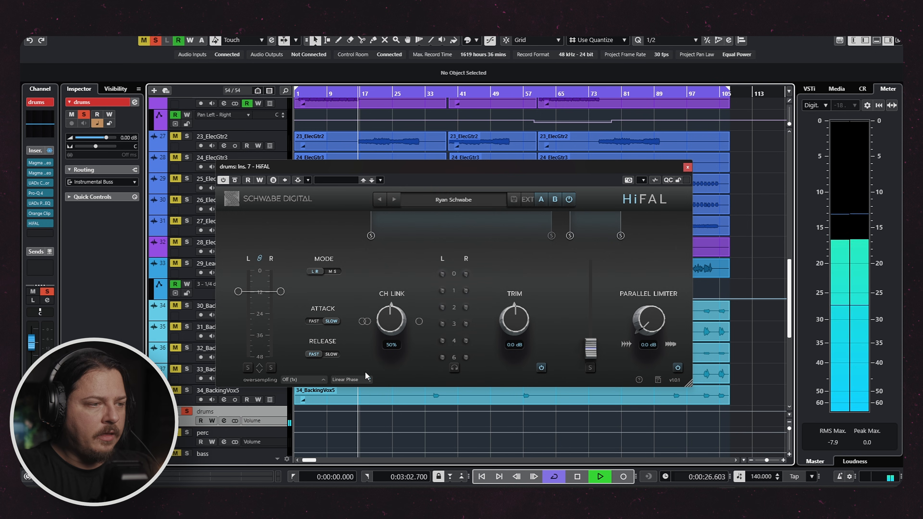
pyautogui.moveTo(280, 291); pyautogui.dragTo(274, 338)
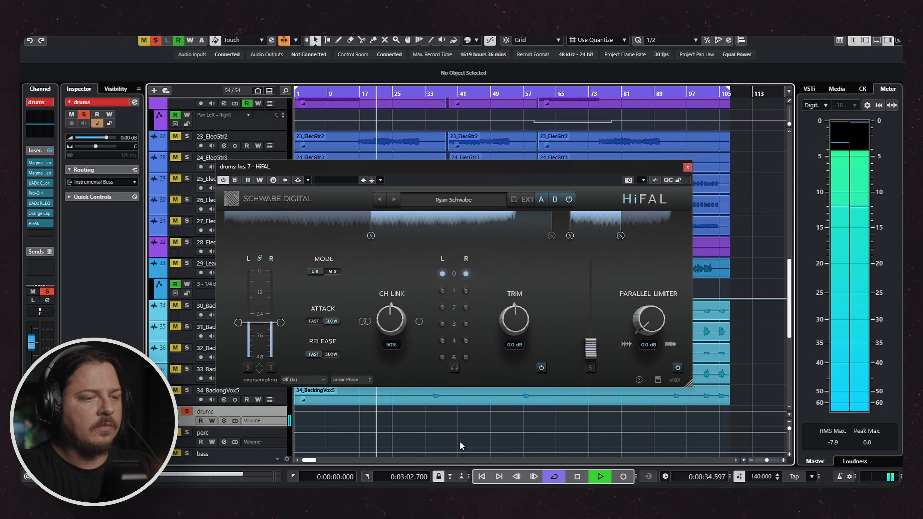
pyautogui.press('space')
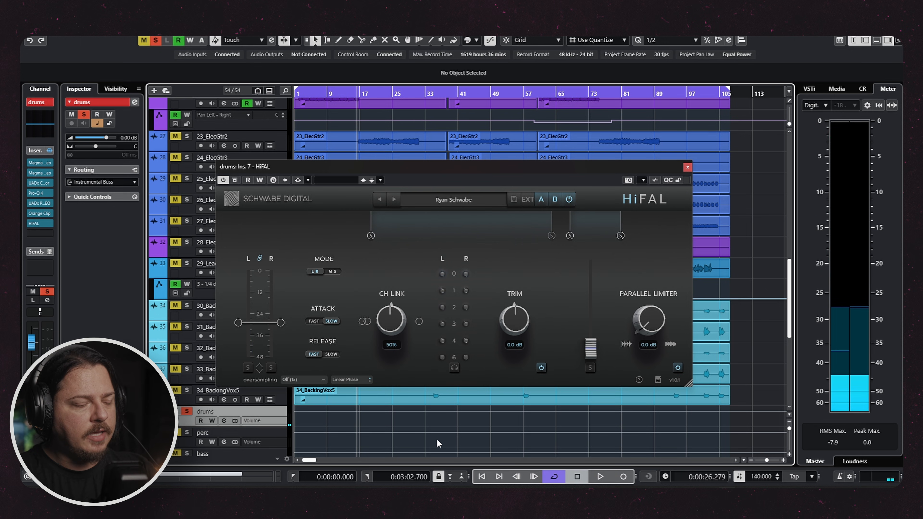
# Try different channel link amounts on the drums limiter, set it to 32%, and audition the result.
pyautogui.press('space')
pyautogui.moveTo(398, 343); pyautogui.dragTo(386, 348)
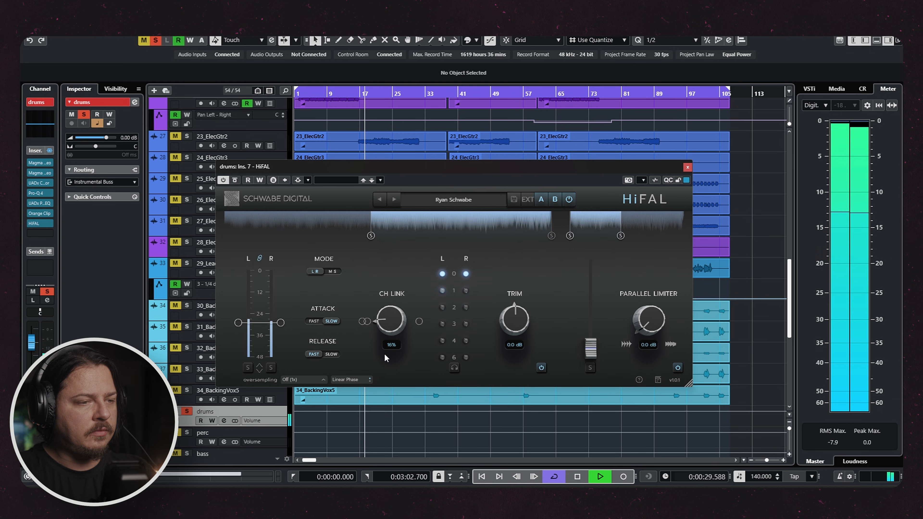
pyautogui.press('space')
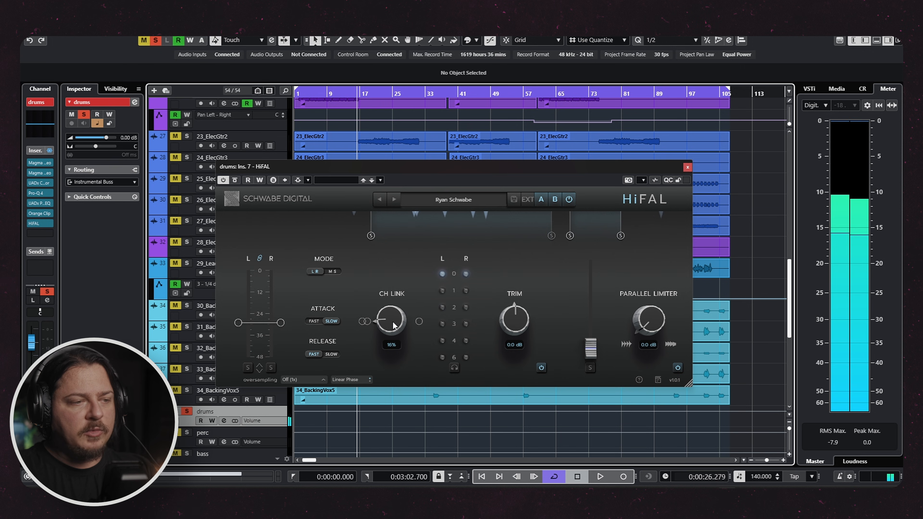
pyautogui.moveTo(394, 335); pyautogui.dragTo(399, 293)
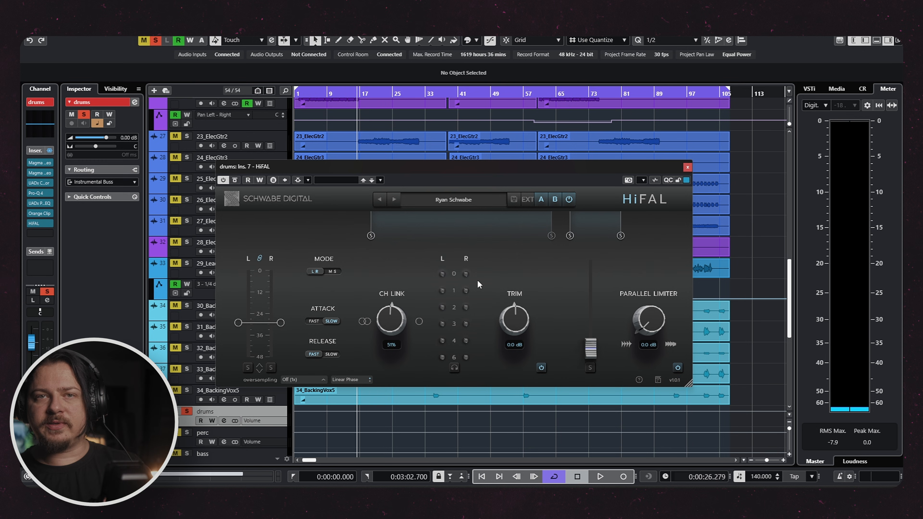
pyautogui.moveTo(391, 313); pyautogui.dragTo(396, 319)
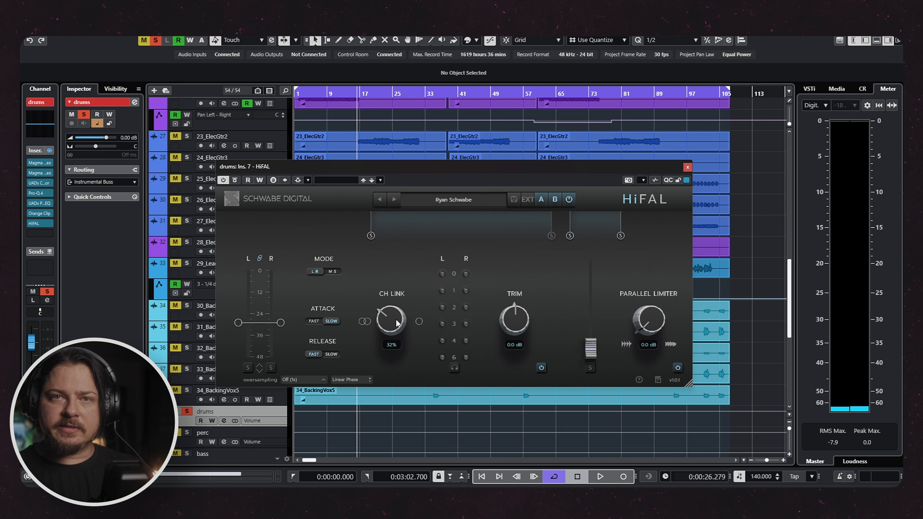
pyautogui.press('space')
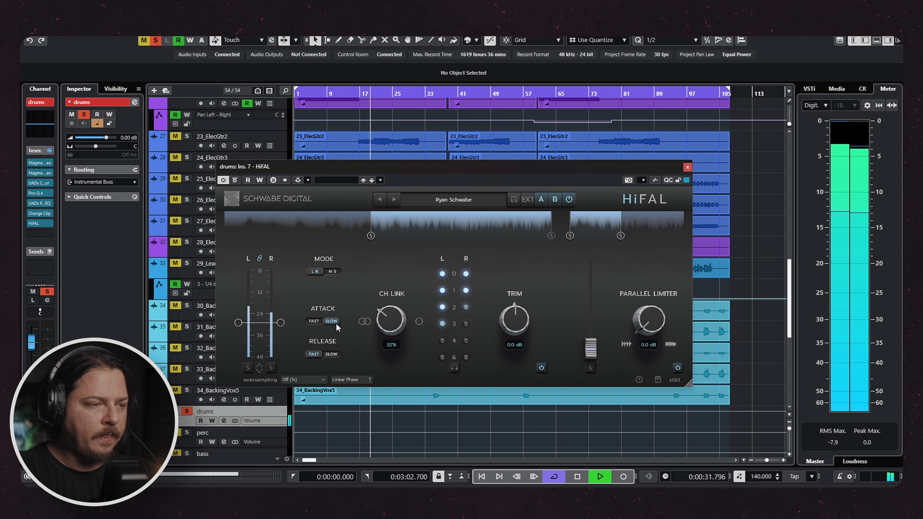
pyautogui.press('space')
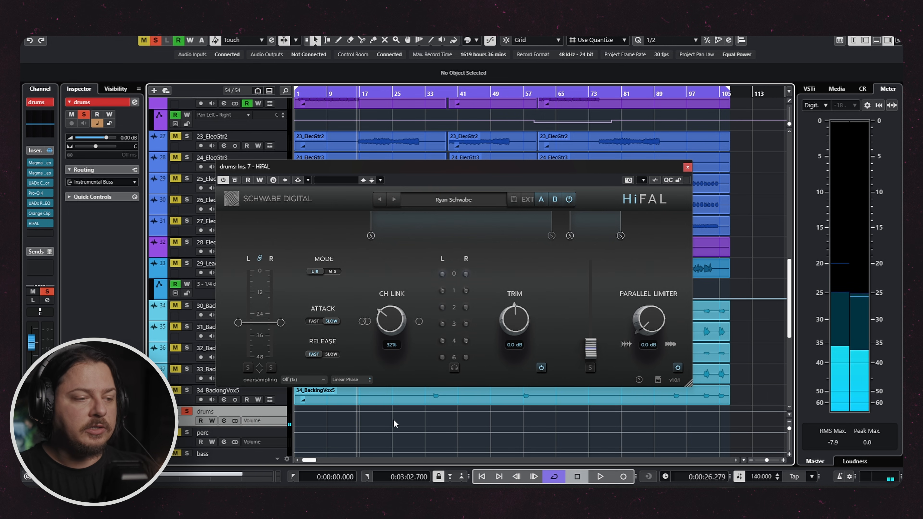
# Compare fast and slow attack and release on the playing drums, leaving both set to Slow.
pyautogui.press('space')
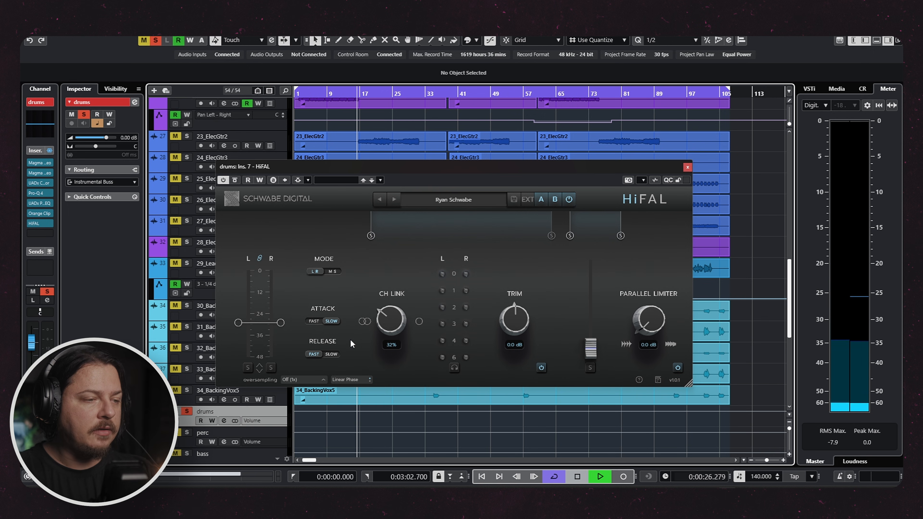
pyautogui.click(315, 321)
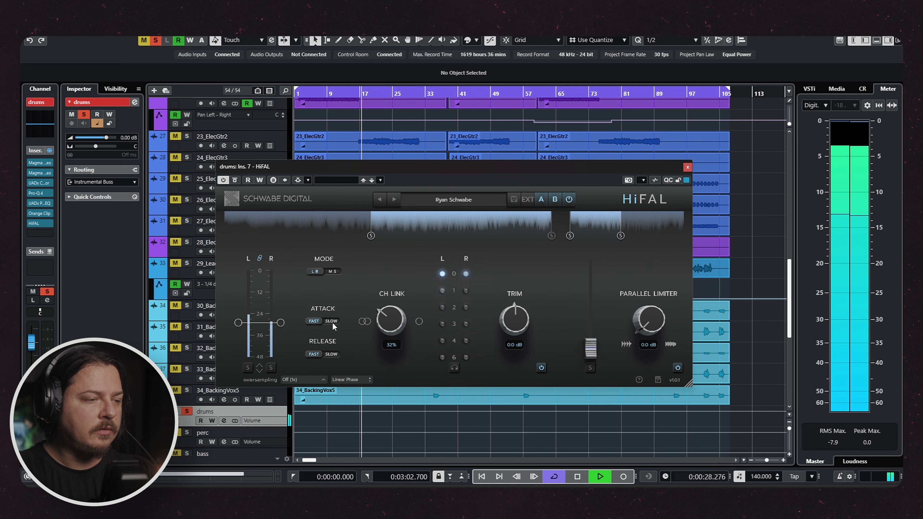
pyautogui.click(332, 321)
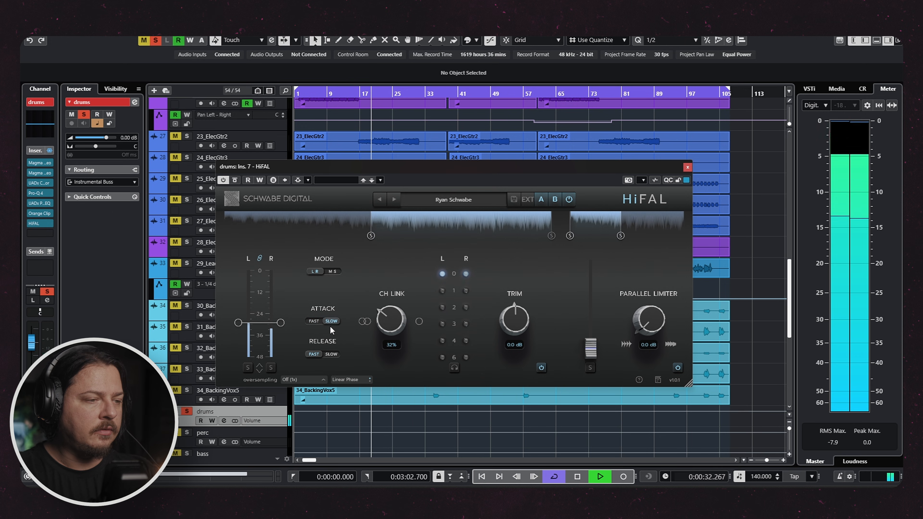
pyautogui.click(331, 354)
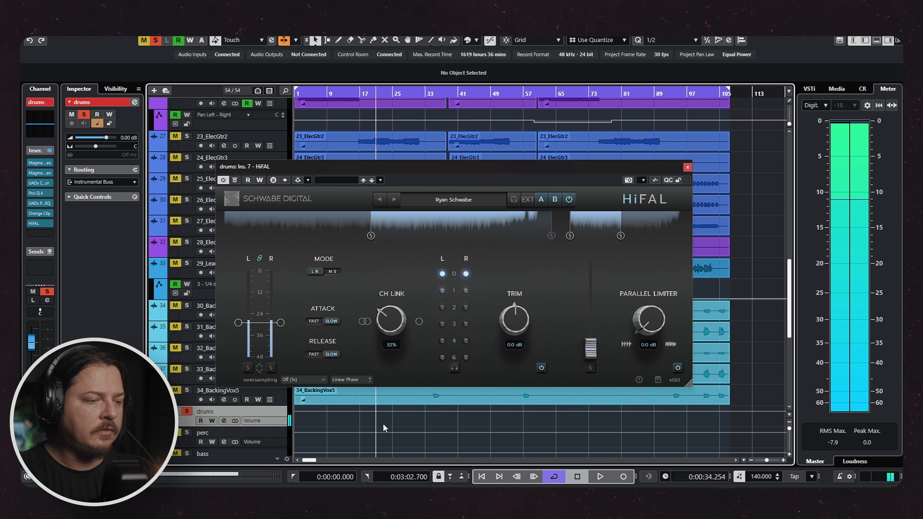
pyautogui.click(315, 354)
pyautogui.click(329, 355)
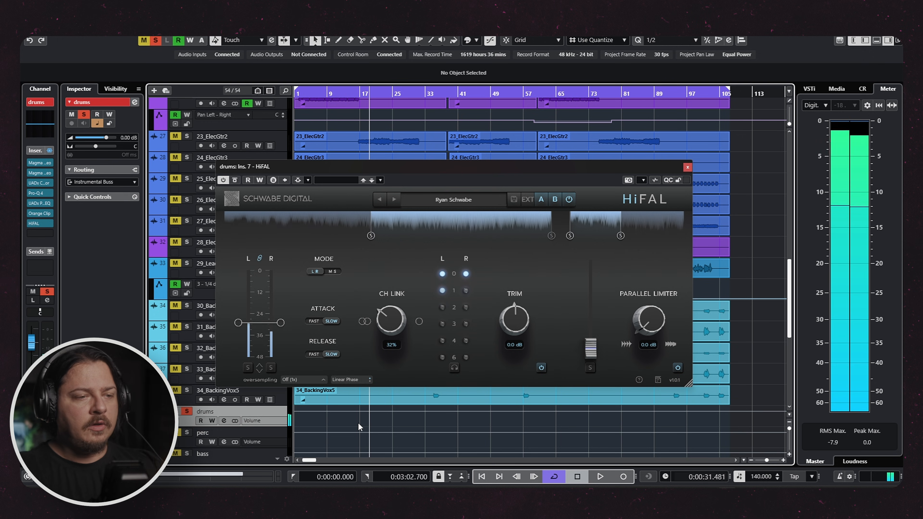
pyautogui.press('space')
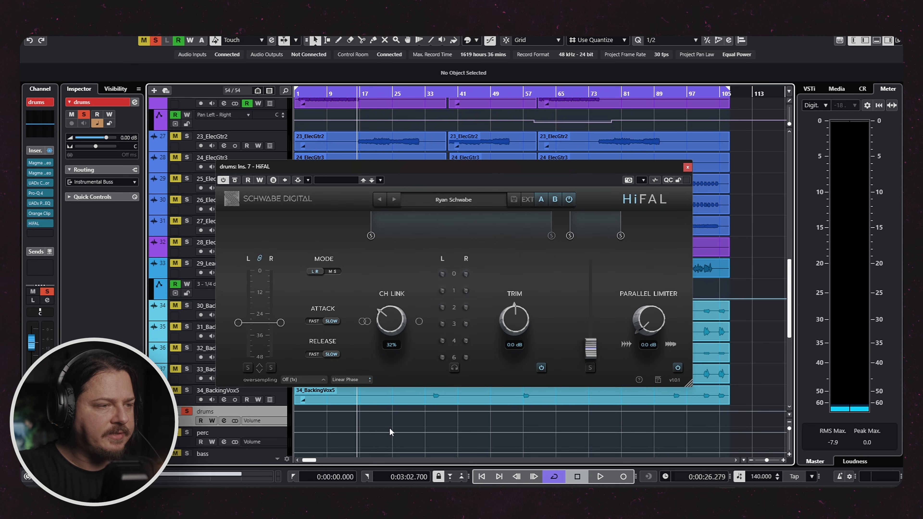
# Play the drums with HiFAL bypassed and active to compare the sound, leaving the effect active.
pyautogui.press('space')
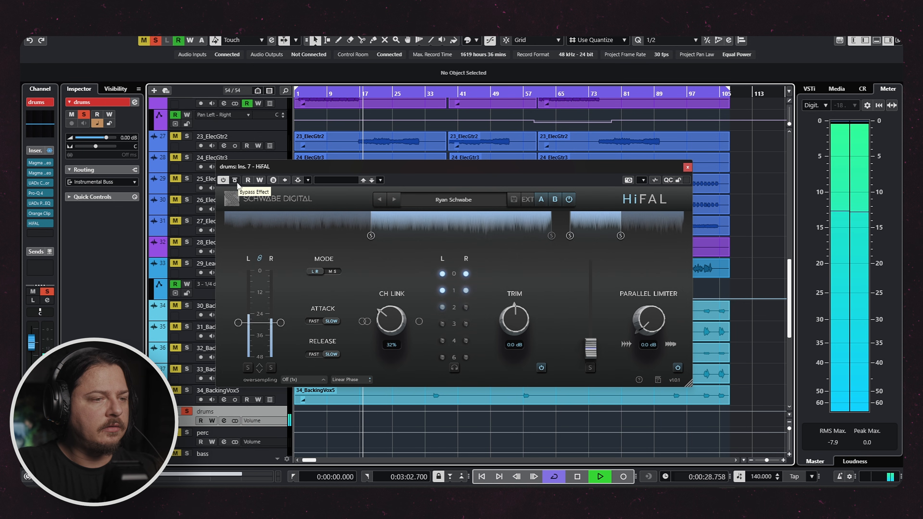
pyautogui.click(419, 428)
pyautogui.press('space')
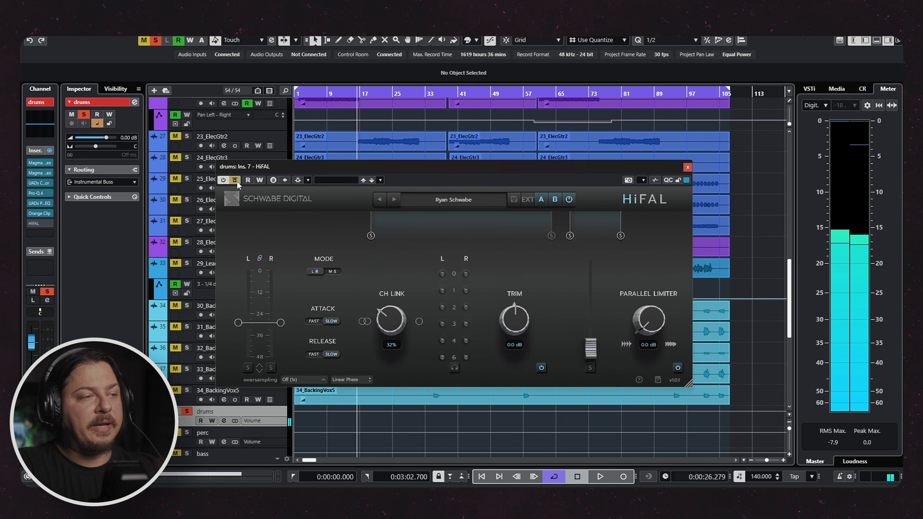
pyautogui.press('space')
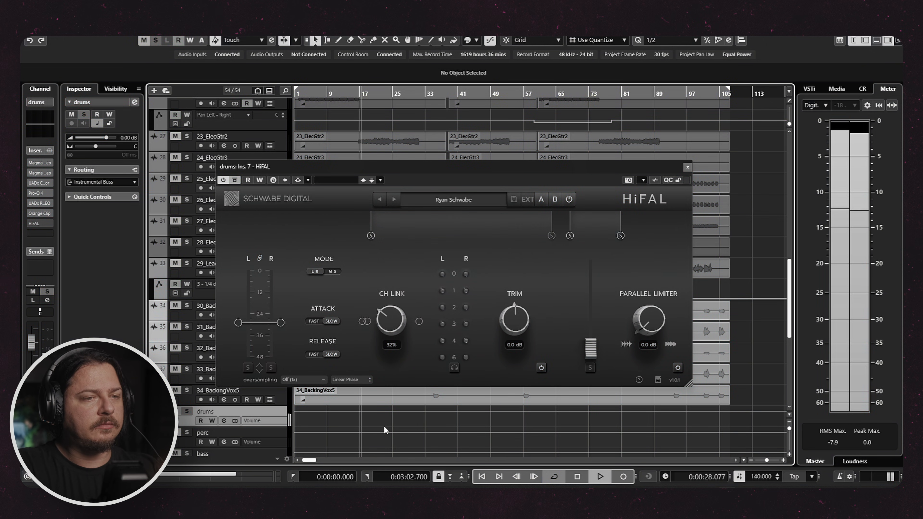
pyautogui.click(235, 180)
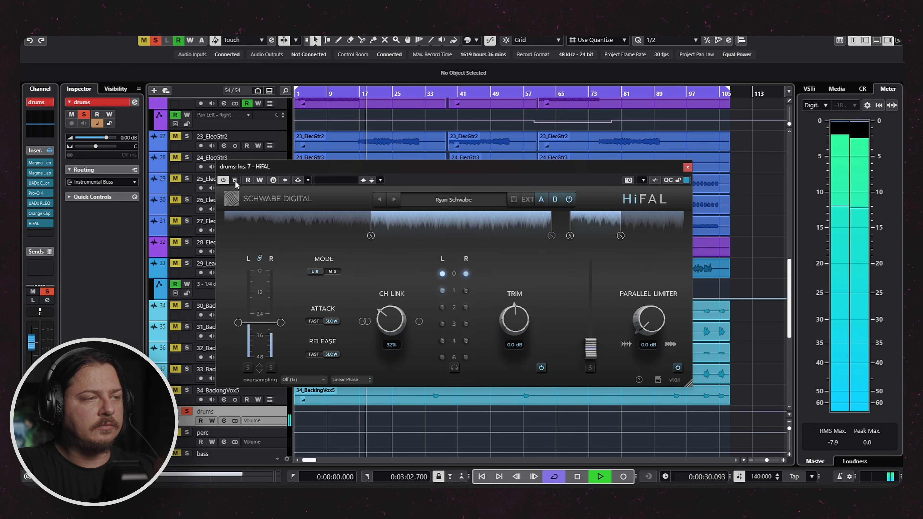
pyautogui.press('space')
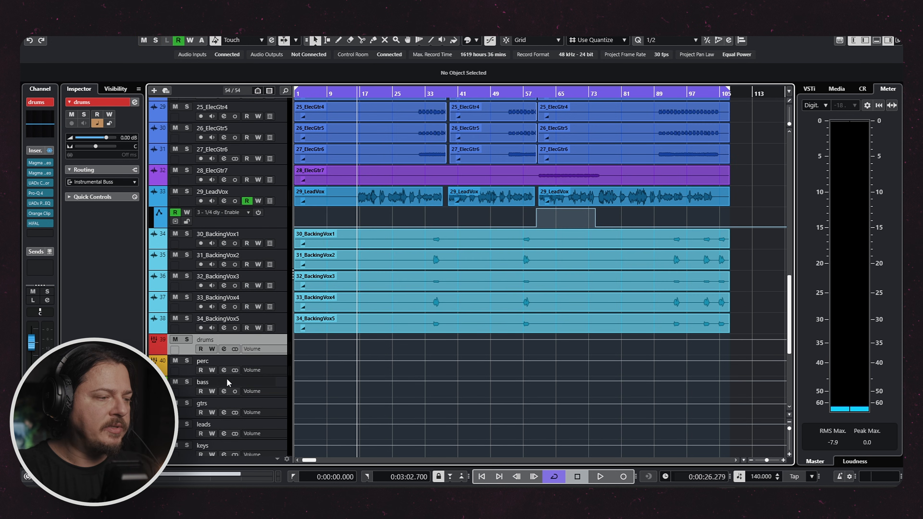
# Select and solo the gtrs group track and add HiFAL as its seventh insert.
pyautogui.click(227, 382)
pyautogui.scroll(-4, 218, 327)
pyautogui.click(205, 259)
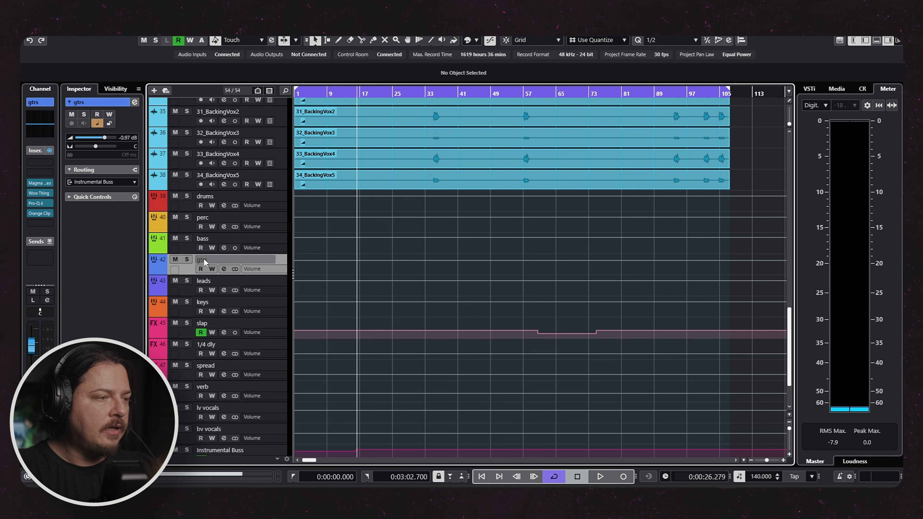
pyautogui.click(187, 259)
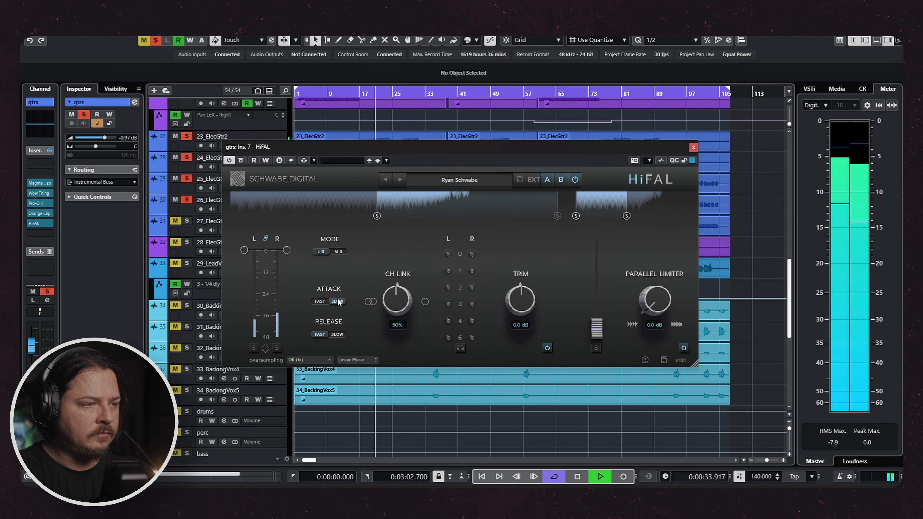
# Lower the linked threshold of the guitar bus limiter to about -38 dB during playback.
pyautogui.moveTo(288, 251); pyautogui.dragTo(278, 337)
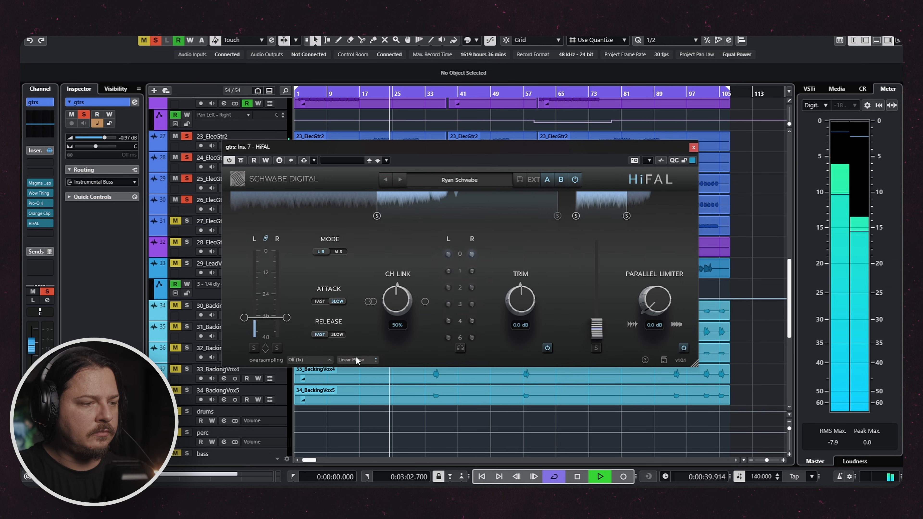
pyautogui.click(372, 423)
pyautogui.moveTo(287, 318)
pyautogui.mouseDown()
pyautogui.moveTo(287, 334)
pyautogui.moveTo(292, 321)
pyautogui.mouseUp()
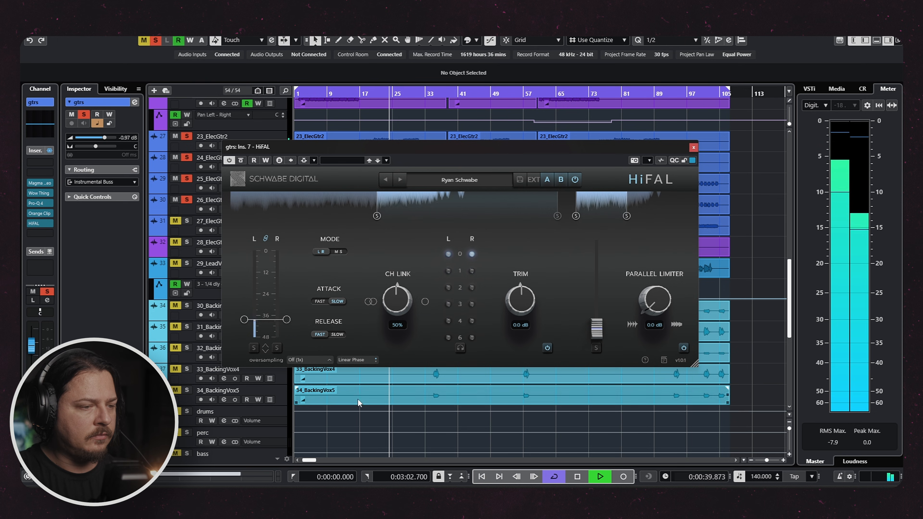
# Set the guitar limiter's channel link to 16% and compare fast attack with slow, keeping Slow.
pyautogui.moveTo(388, 325)
pyautogui.mouseDown()
pyautogui.moveTo(388, 338)
pyautogui.moveTo(388, 328)
pyautogui.mouseUp()
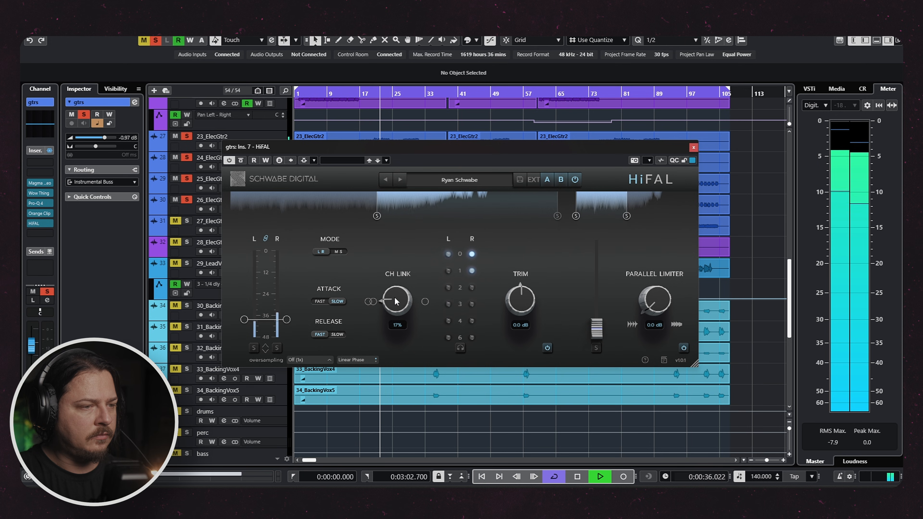
pyautogui.click(320, 301)
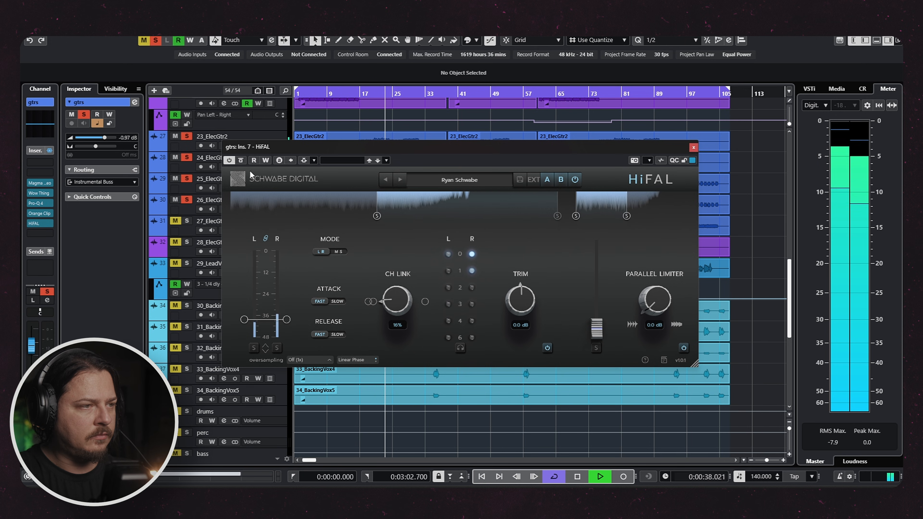
pyautogui.click(321, 303)
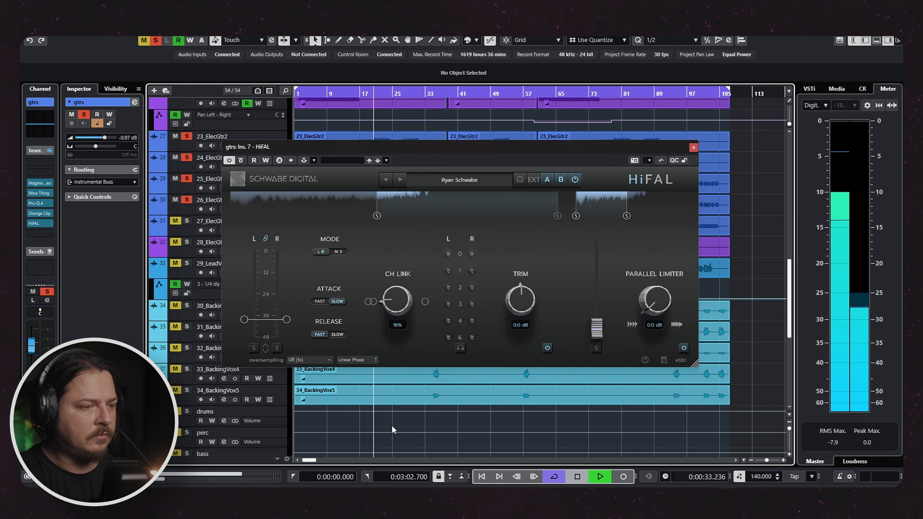
# Narrow the guitar limiter's high-frequency band by raising its lower limit and reducing its upper limit, and lower the threshold to about -44 dB.
pyautogui.moveTo(377, 218); pyautogui.dragTo(418, 225)
pyautogui.moveTo(287, 319); pyautogui.dragTo(287, 326)
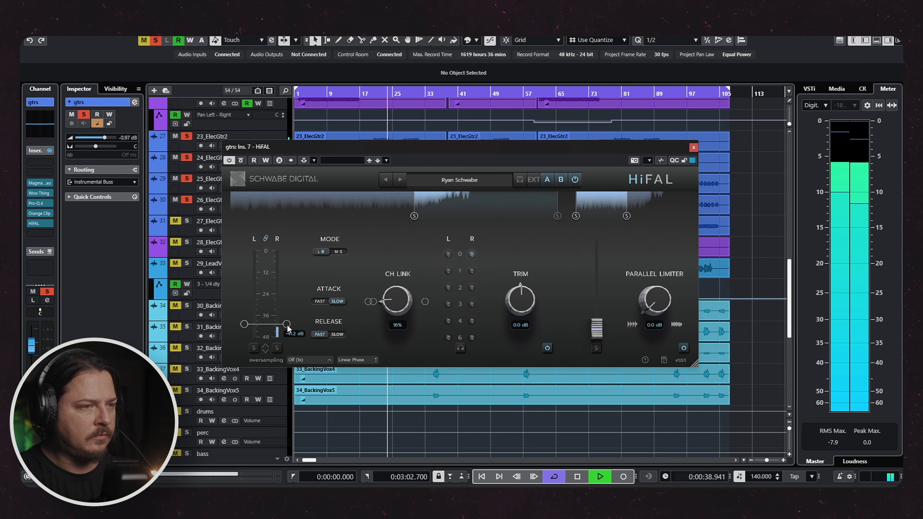
pyautogui.click(367, 429)
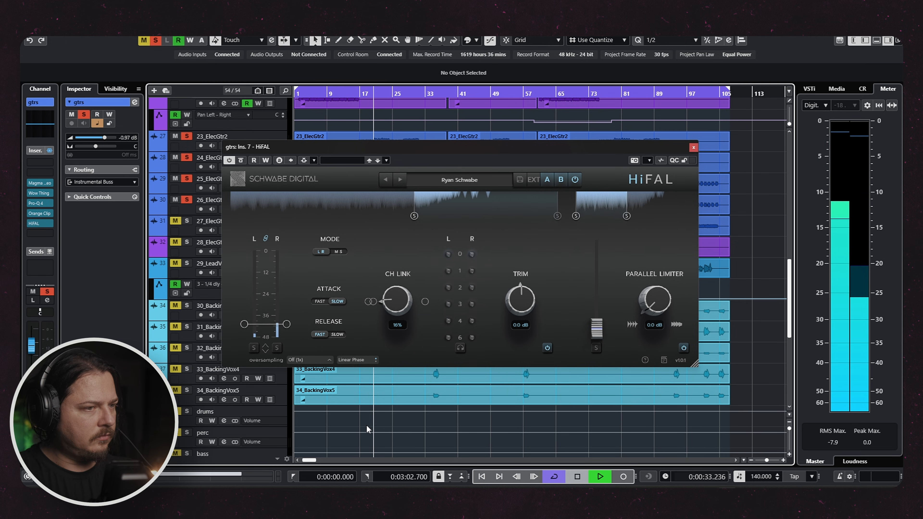
pyautogui.moveTo(287, 324); pyautogui.dragTo(296, 329)
pyautogui.moveTo(557, 216); pyautogui.dragTo(486, 214)
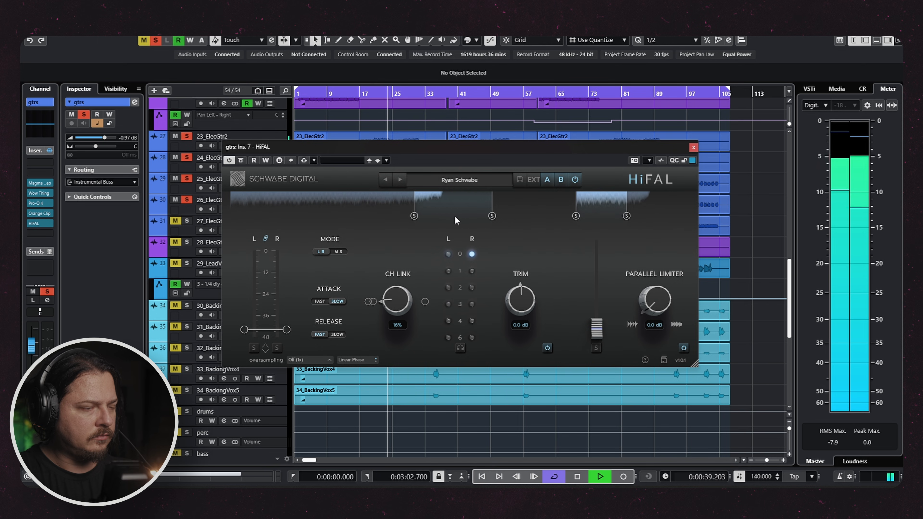
pyautogui.moveTo(414, 216); pyautogui.dragTo(414, 216)
pyautogui.press('space')
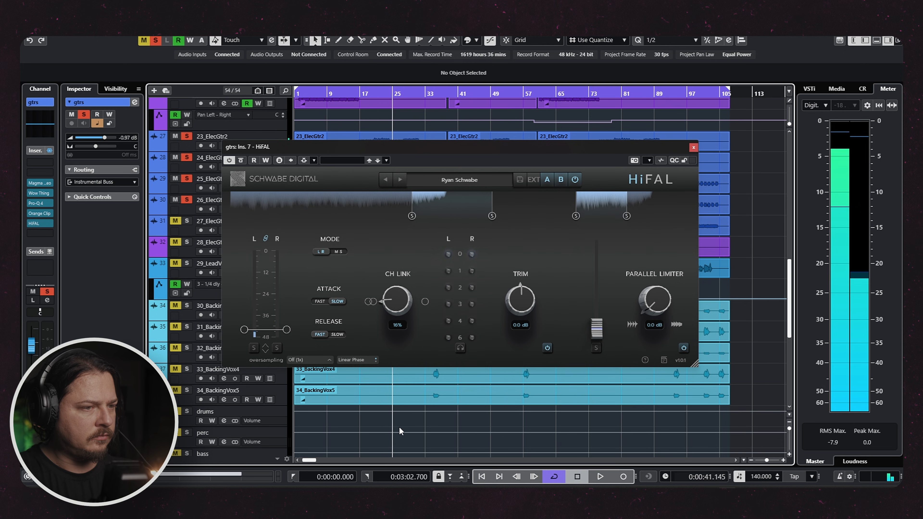
# Play back the soloed guitars and compare the guitar limiter bypassed and active.
pyautogui.press('space')
pyautogui.click(241, 160)
pyautogui.click(241, 160)
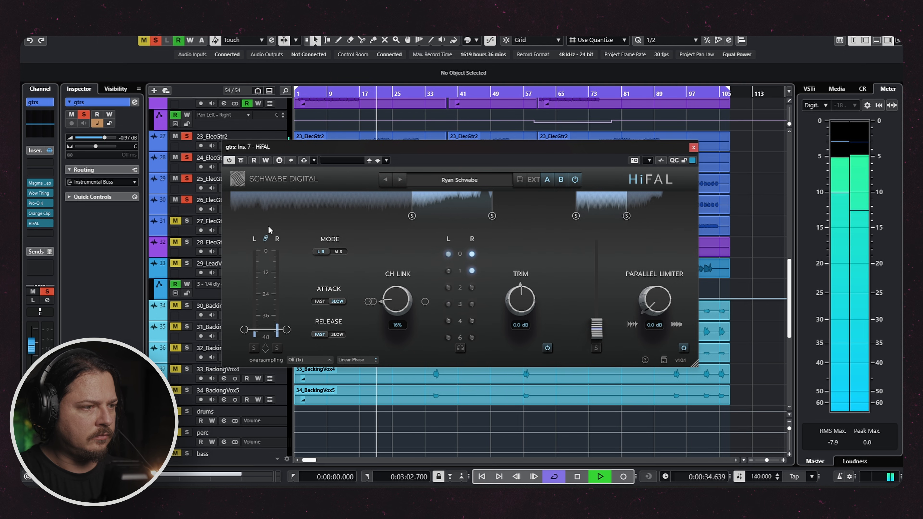
pyautogui.press('space')
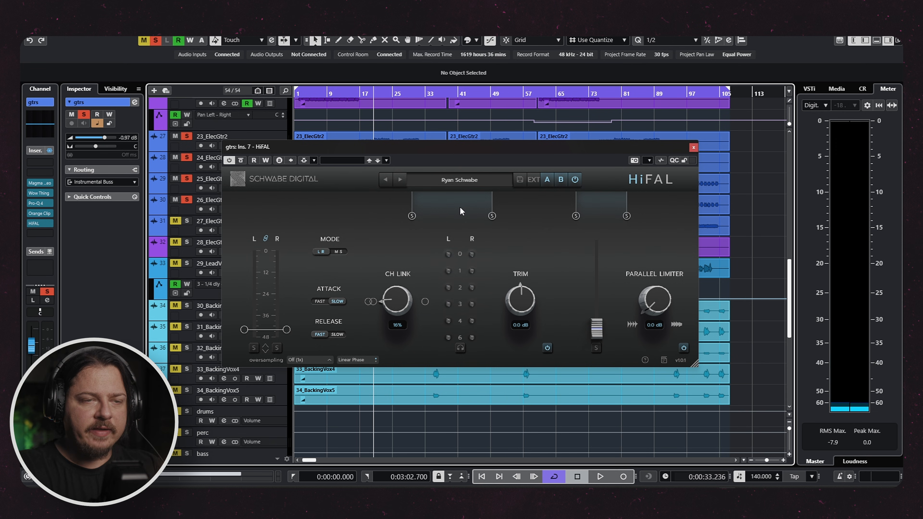
# Shift the limits of the guitar limiter's high-frequency band very slightly upward.
pyautogui.moveTo(493, 217)
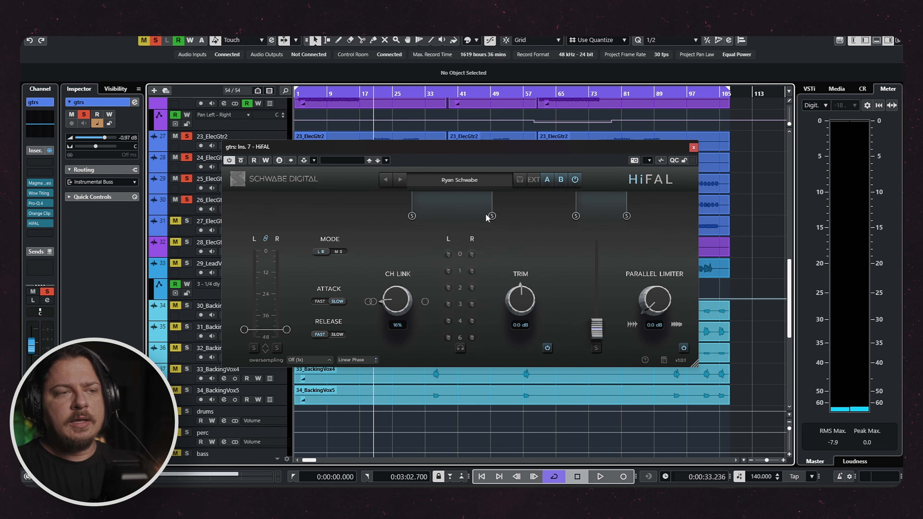
pyautogui.moveTo(491, 220); pyautogui.dragTo(494, 221)
pyautogui.moveTo(413, 219)
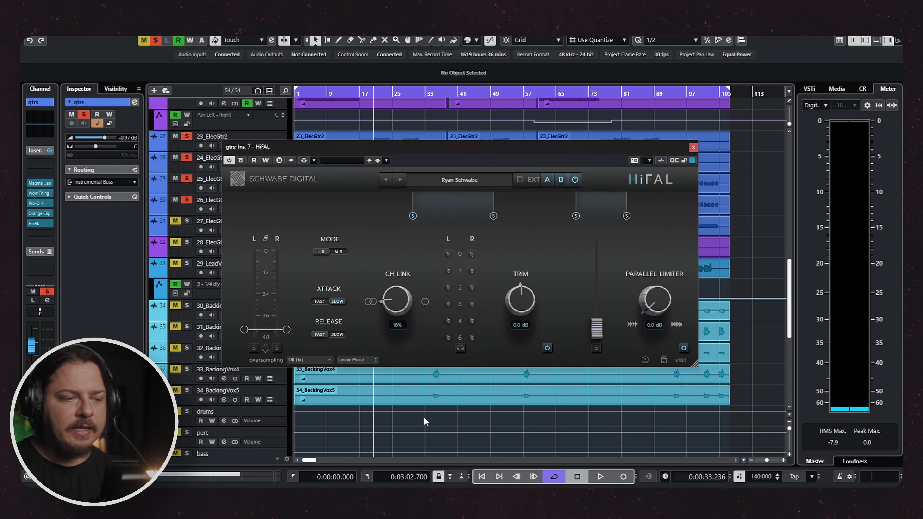
# Compare the guitar bus limiter bypassed and active, first with gtrs soloed and again in the full mix.
pyautogui.click(430, 423)
pyautogui.click(241, 160)
pyautogui.click(398, 425)
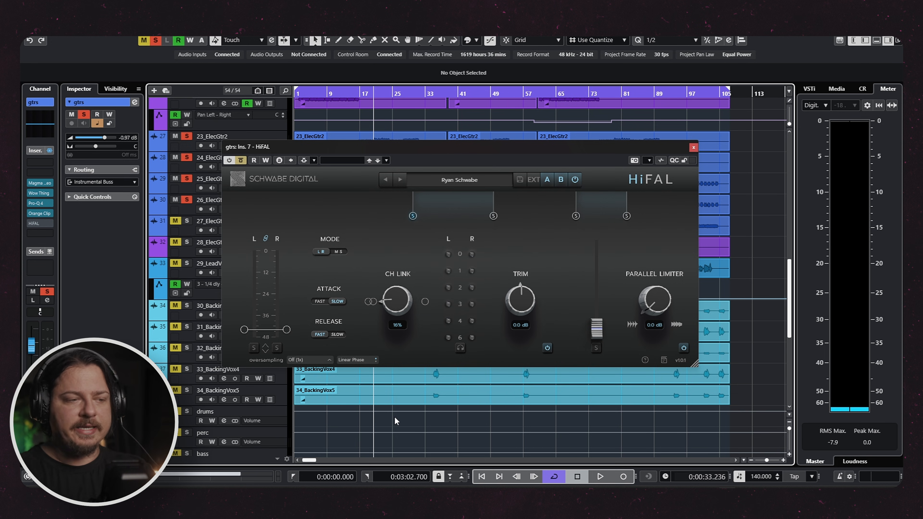
pyautogui.click(241, 186)
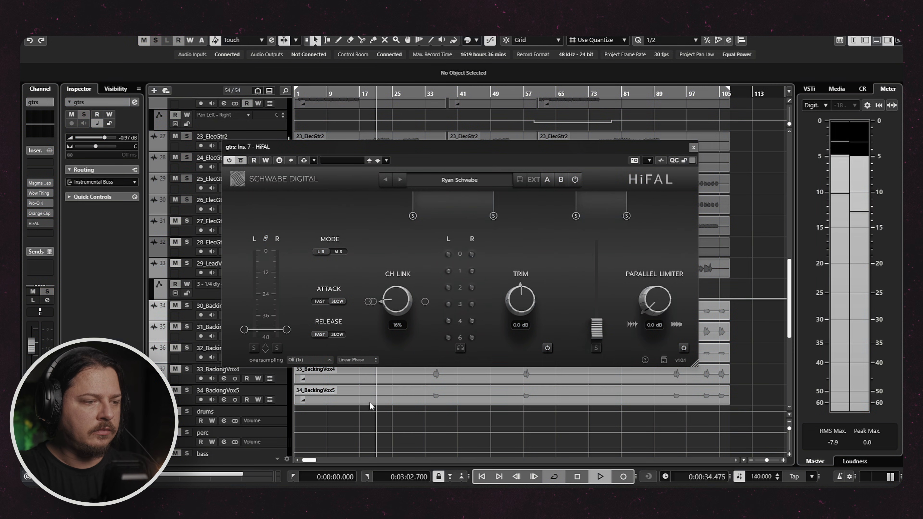
pyautogui.click(241, 161)
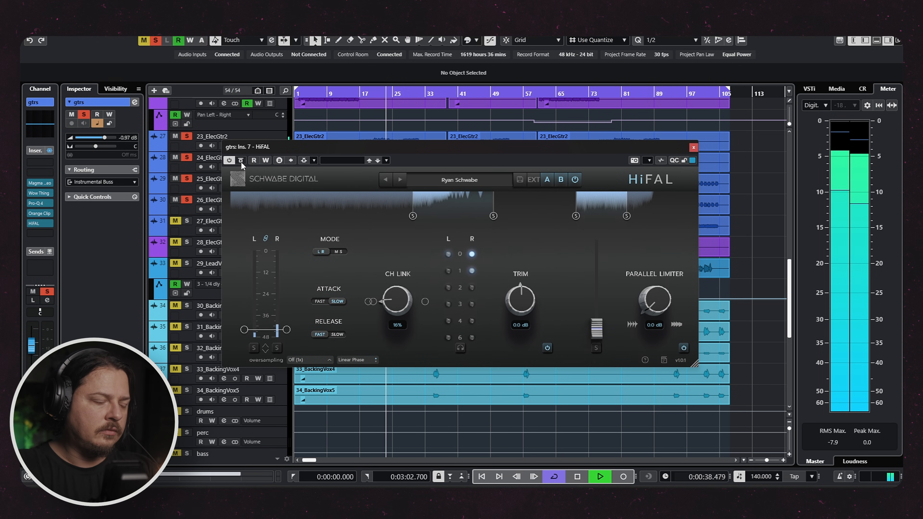
pyautogui.click(241, 162)
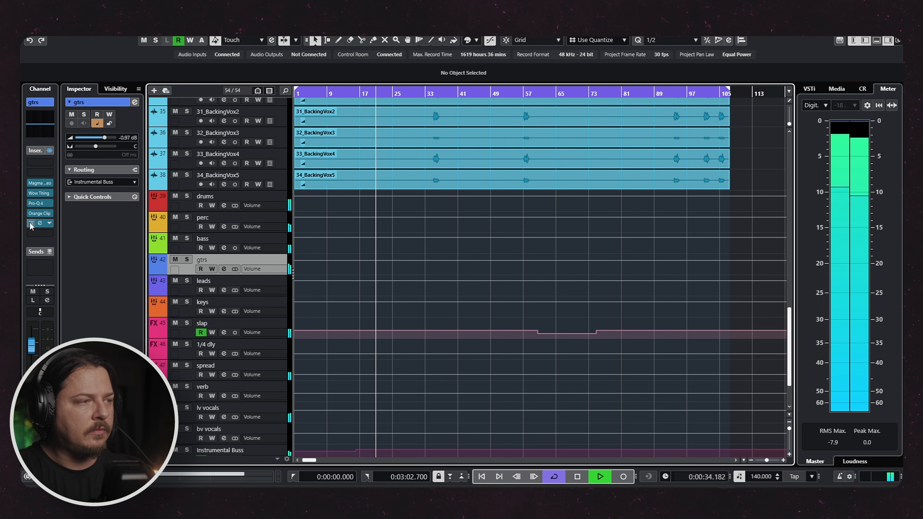
pyautogui.click(31, 223)
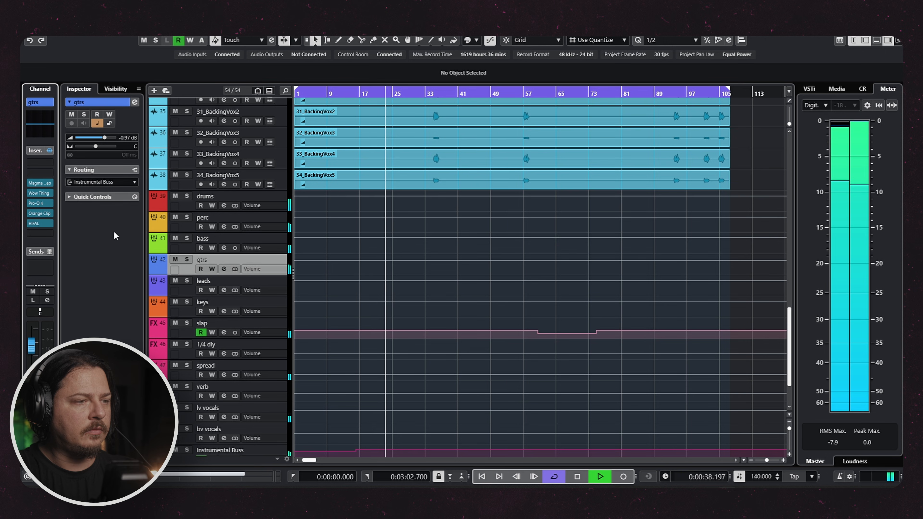
pyautogui.press('space')
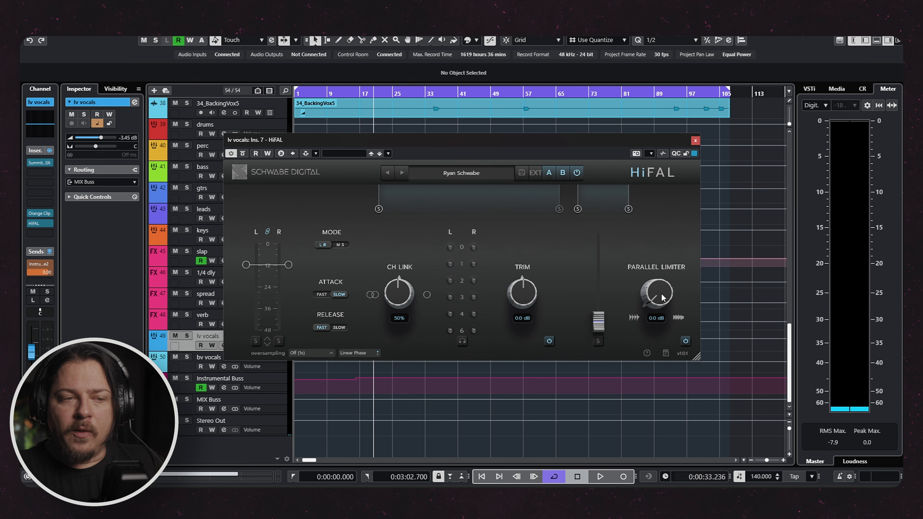
# Set the parallel limiter of the lv vocals HiFAL to 24.0 dB and solo the lv vocals track.
pyautogui.moveTo(661, 298); pyautogui.dragTo(665, 283)
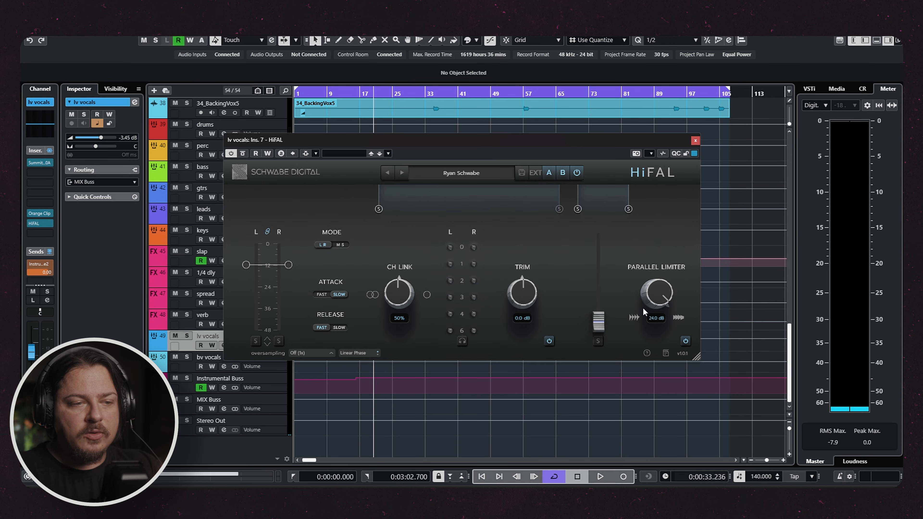
pyautogui.moveTo(598, 325); pyautogui.dragTo(604, 322)
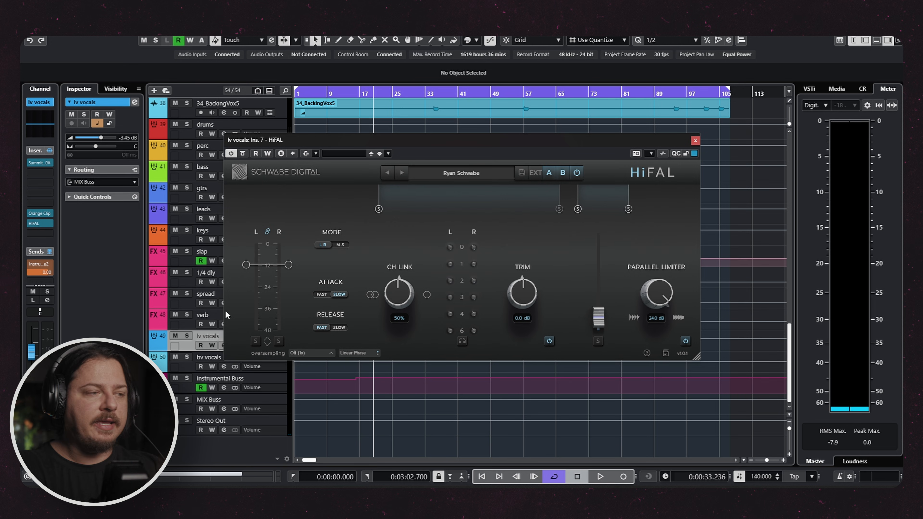
pyautogui.click(187, 336)
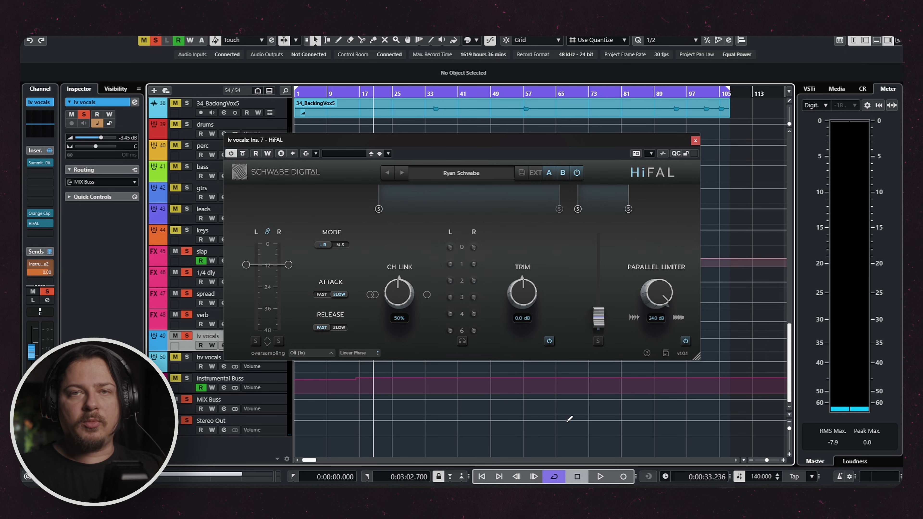
# Solo the lead vocal's parallel signal, raise its level to -2.5 dB and compare the result with HiFAL bypassed.
pyautogui.click(597, 341)
pyautogui.moveTo(598, 315); pyautogui.dragTo(595, 261)
pyautogui.press('space')
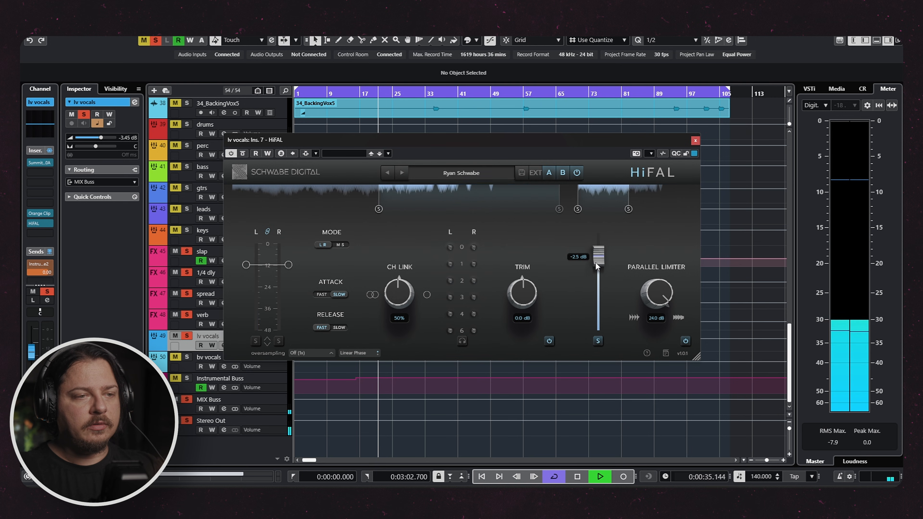
pyautogui.click(242, 154)
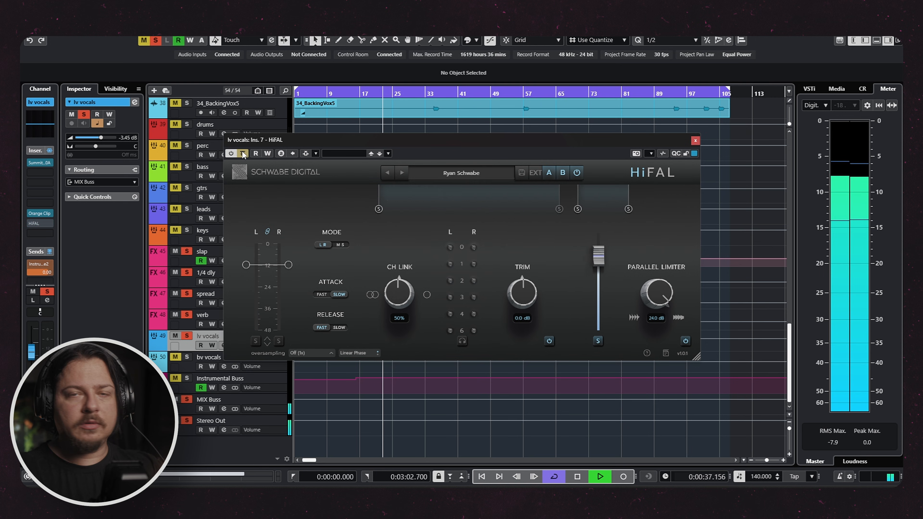
pyautogui.click(243, 154)
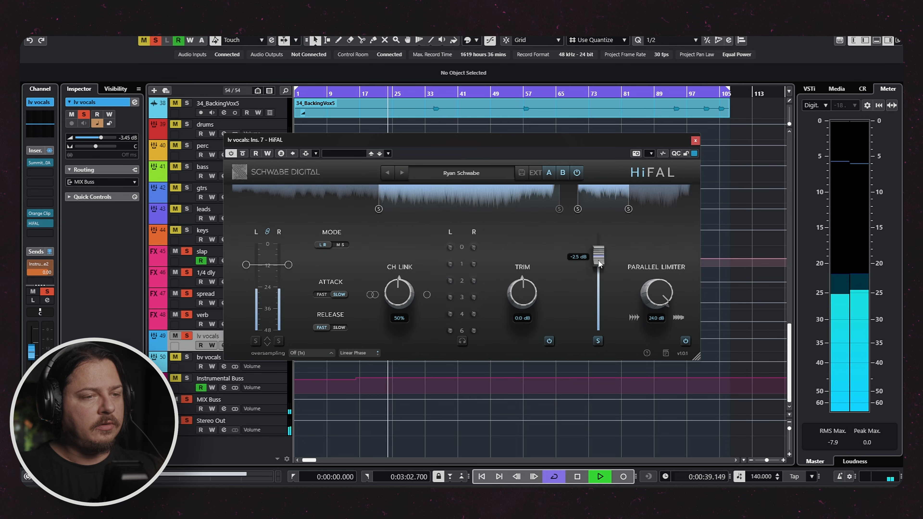
# Pull the lead vocal's parallel level fully down, stop playback and unsolo the lv vocals track.
pyautogui.moveTo(598, 264); pyautogui.dragTo(598, 321)
pyautogui.press('space')
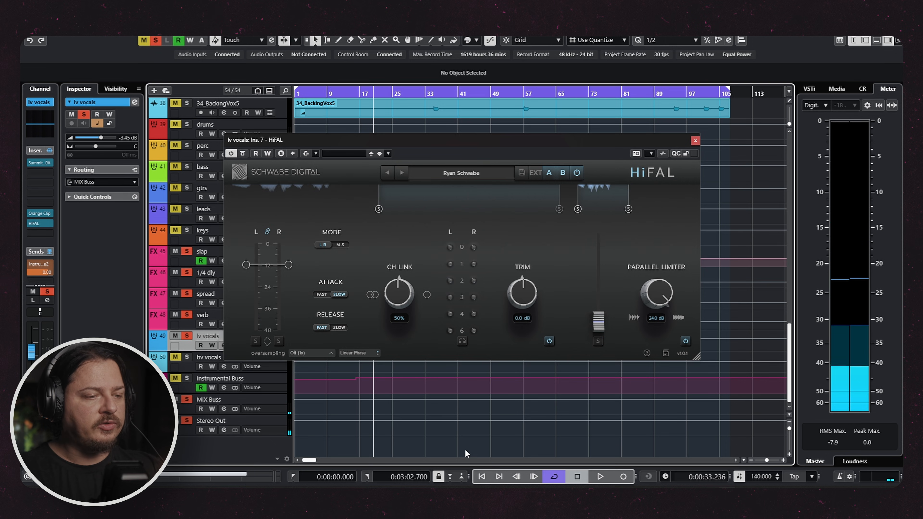
pyautogui.press('s')
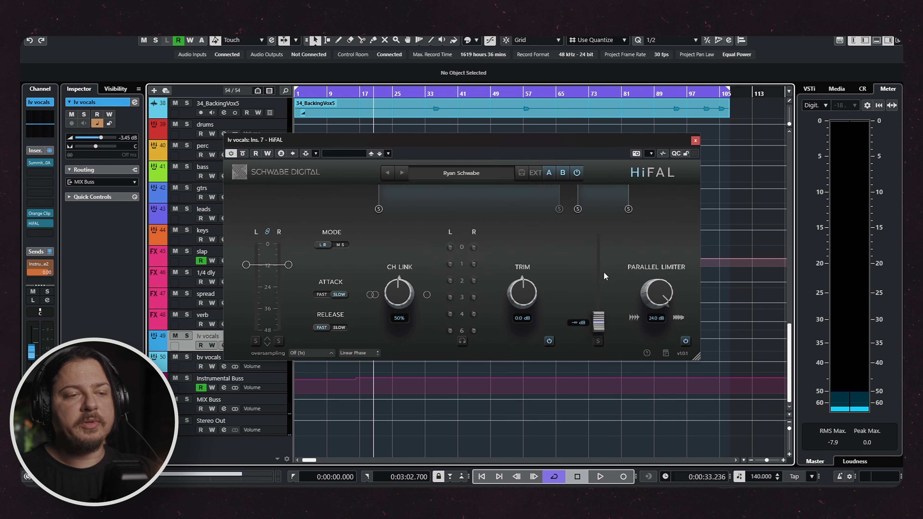
# Raise the lead vocal's parallel level during full-mix playback and compare HiFAL active and bypassed.
pyautogui.press('space')
pyautogui.moveTo(602, 326); pyautogui.dragTo(595, 259)
pyautogui.press('space')
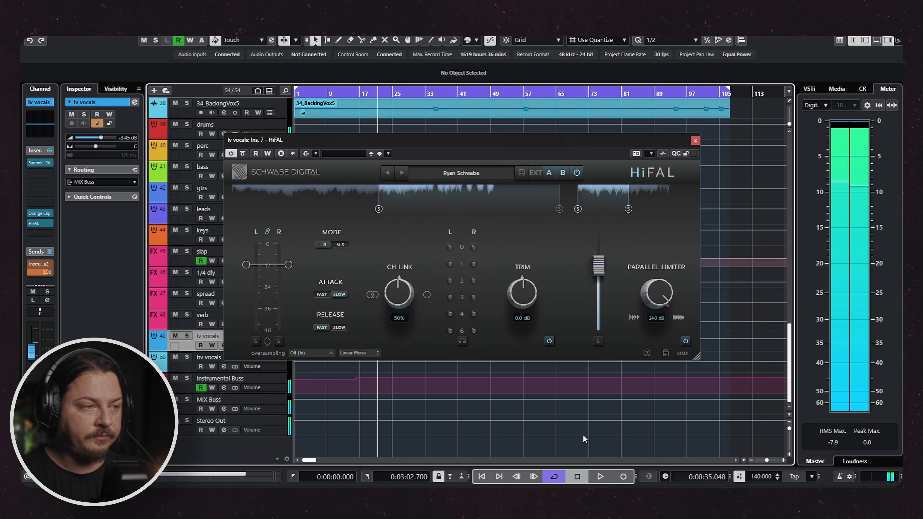
pyautogui.click(242, 153)
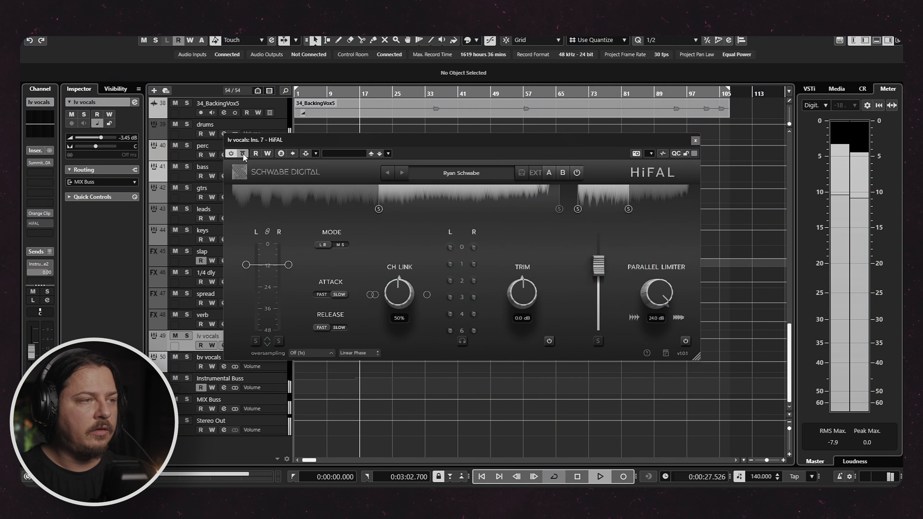
pyautogui.click(243, 153)
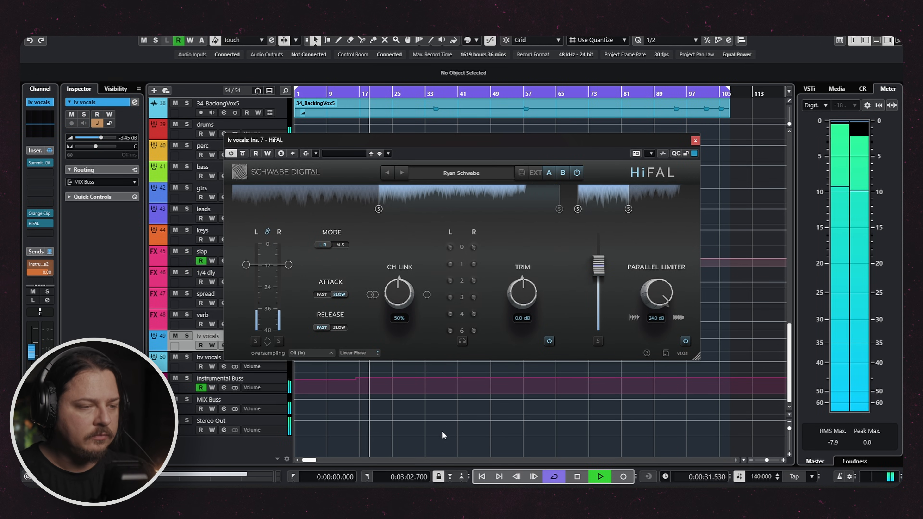
# Solo the lv vocals track and compare its parallel-limited sound with HiFAL bypassed.
pyautogui.press('s')
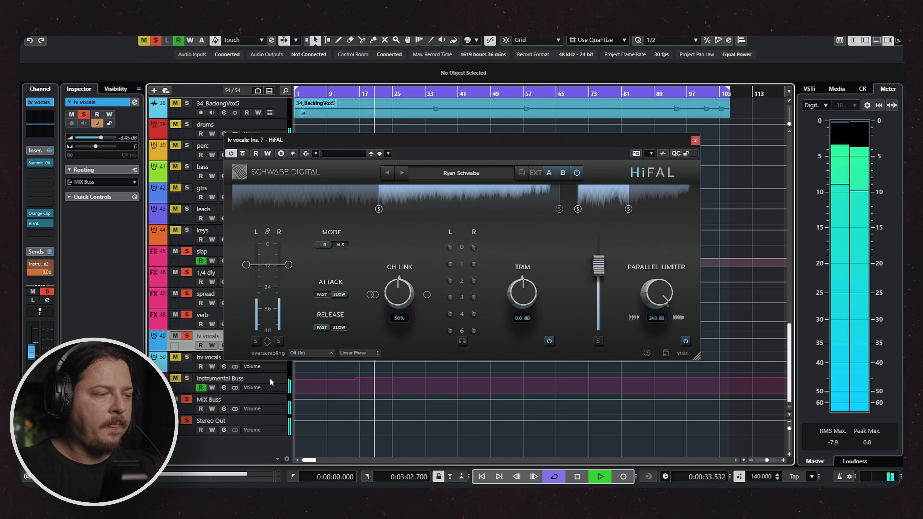
pyautogui.press('space')
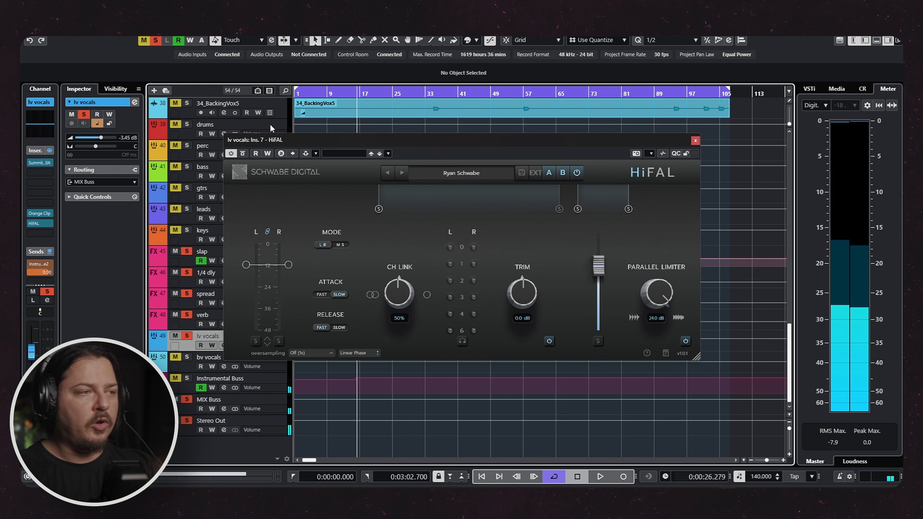
pyautogui.press('space')
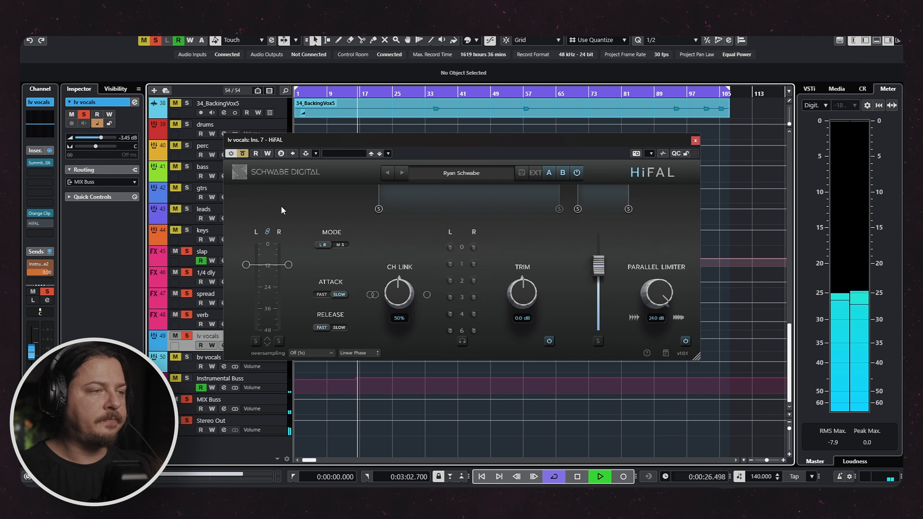
pyautogui.click(243, 154)
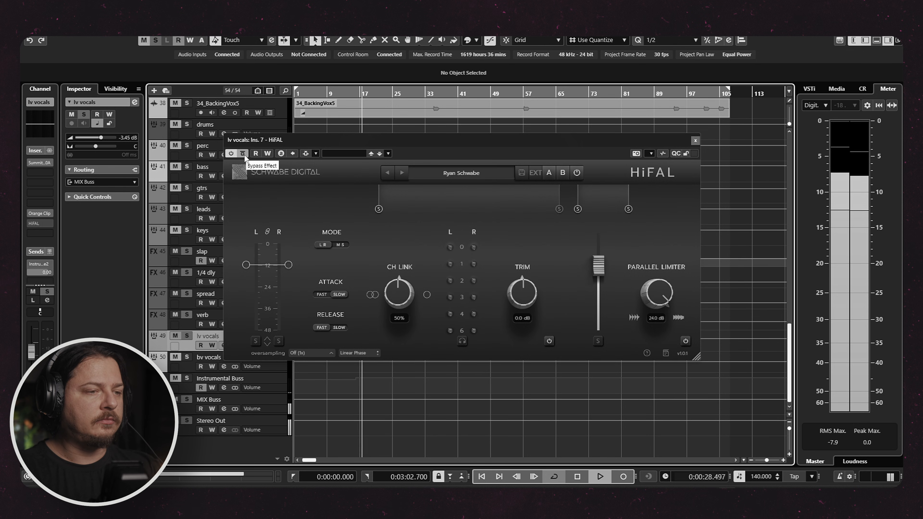
pyautogui.click(243, 154)
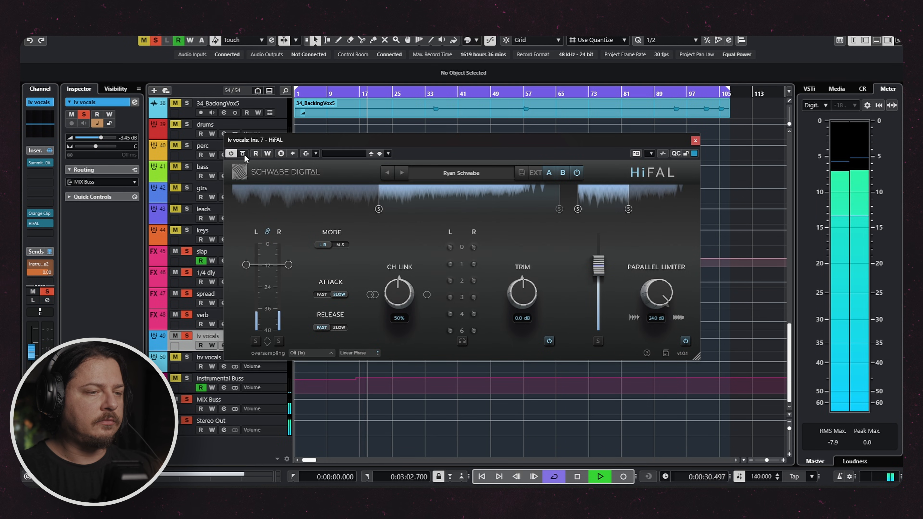
# Raise the lead vocal's parallel level to about -3 dB, stop playback and unsolo the lv vocals track.
pyautogui.moveTo(597, 264); pyautogui.dragTo(596, 256)
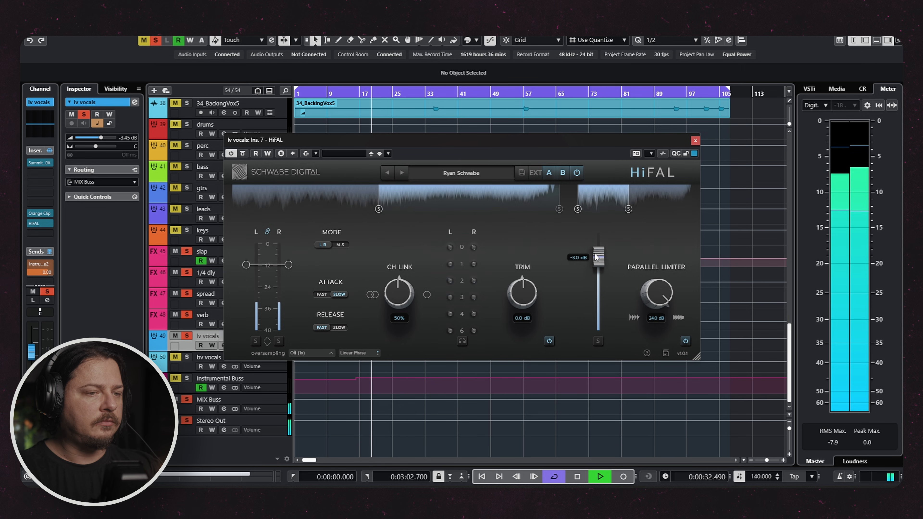
pyautogui.click(468, 440)
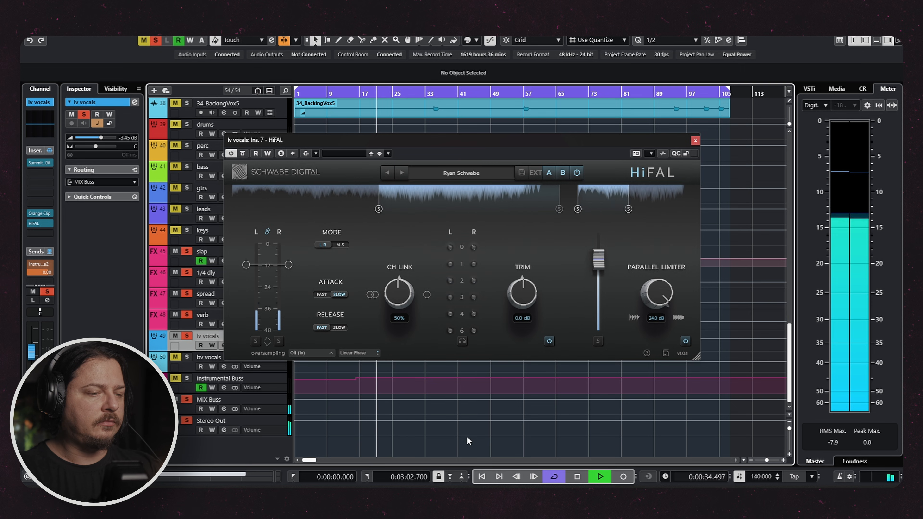
pyautogui.press('space')
pyautogui.click(186, 335)
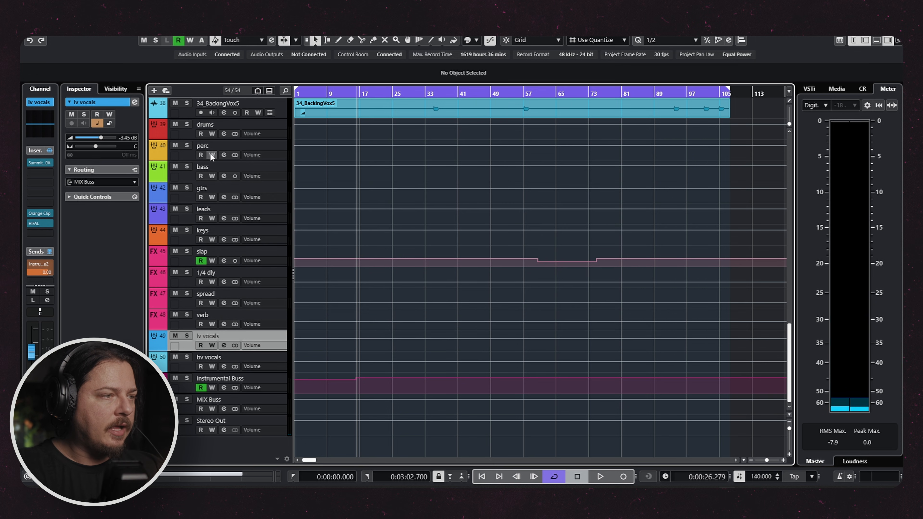
# Solo the perc group track and audition it from where the cowbell and shaker parts begin.
pyautogui.click(187, 145)
pyautogui.scroll(10, 420, 411)
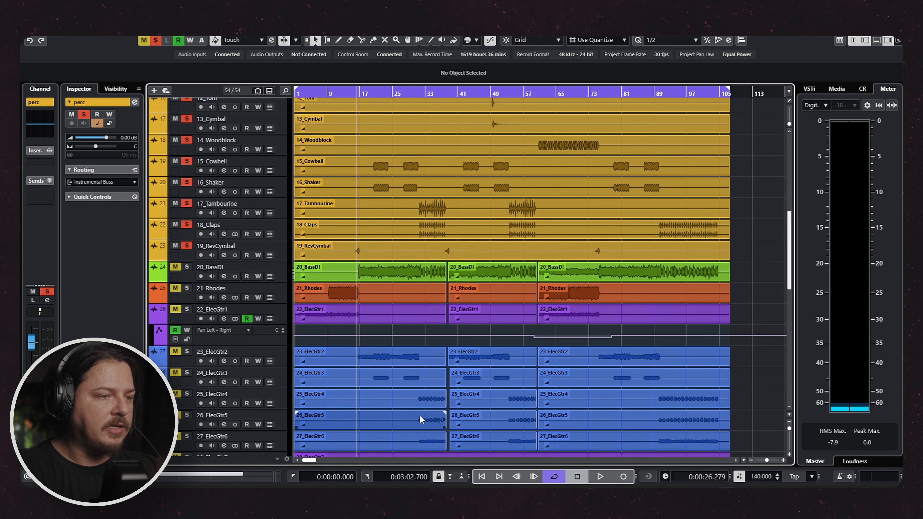
pyautogui.moveTo(418, 95); pyautogui.dragTo(373, 95)
pyautogui.press('space')
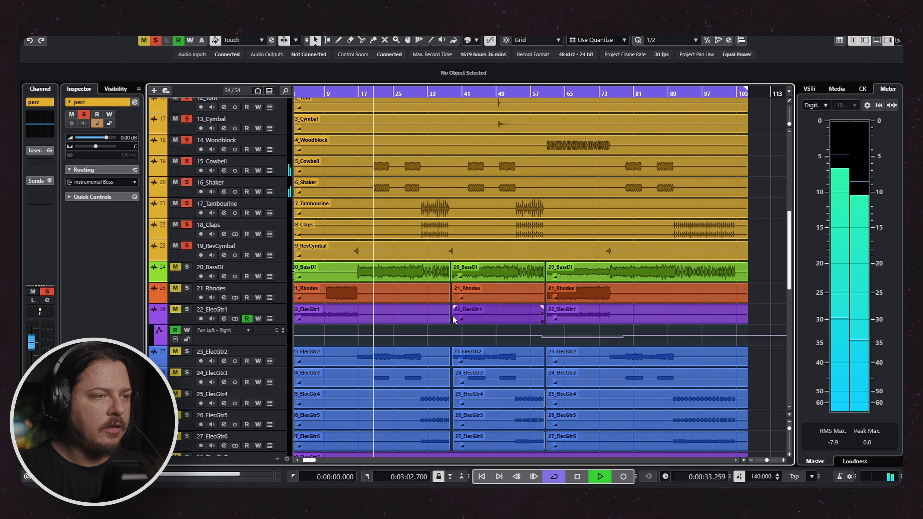
pyautogui.press('space')
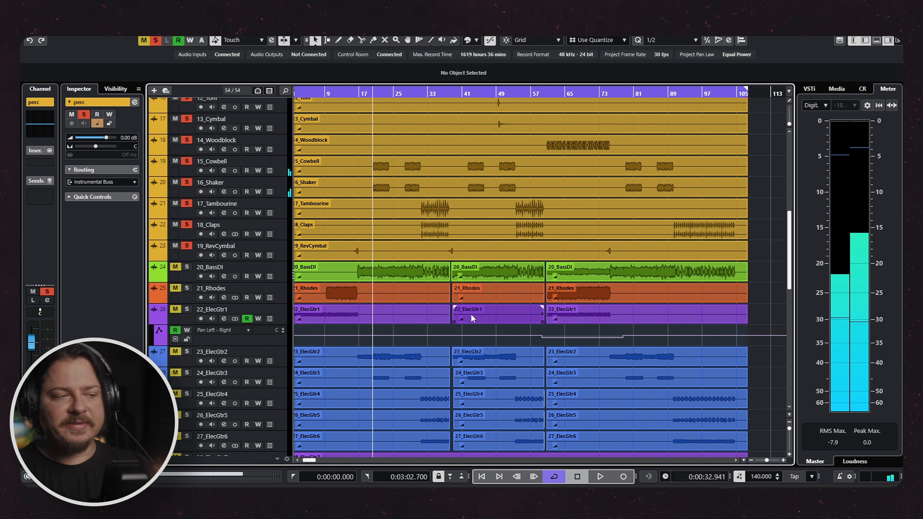
# Lower the linked threshold of the HiFAL on the perc track to about -36 dB during playback.
pyautogui.scroll(-8, 447, 307)
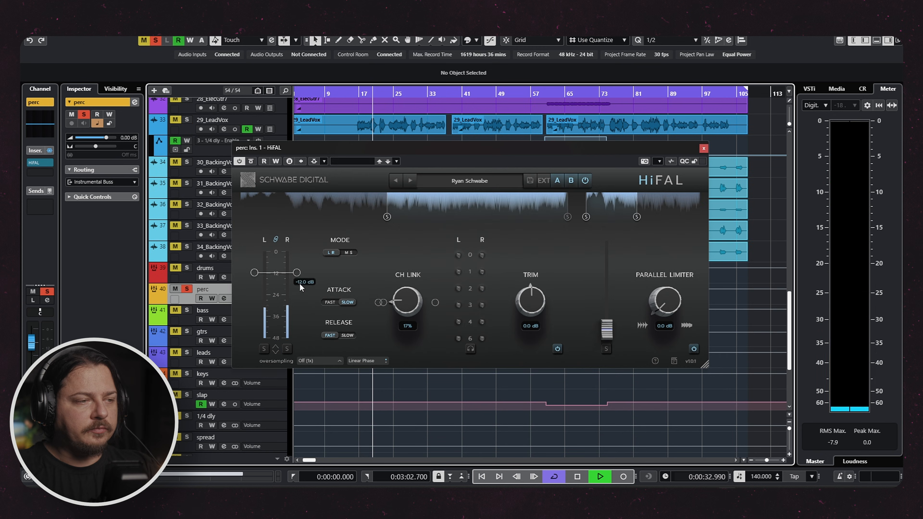
pyautogui.moveTo(300, 288); pyautogui.dragTo(292, 332)
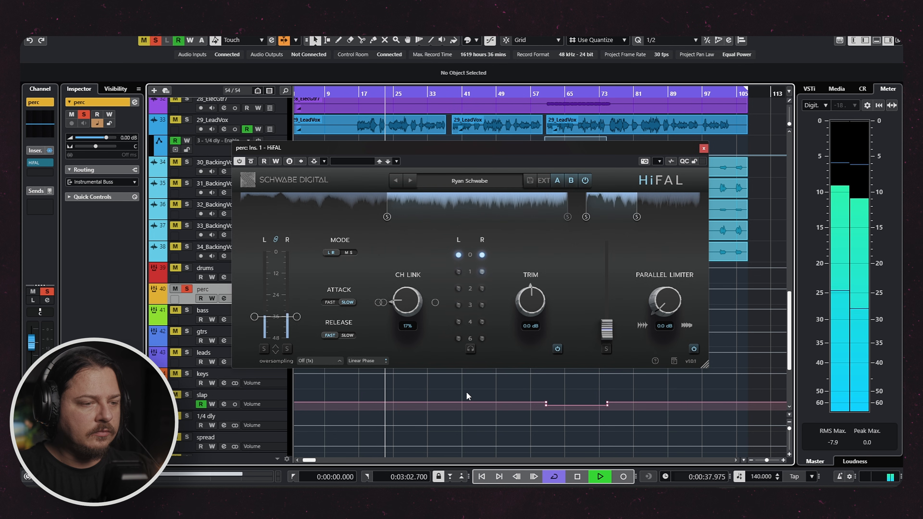
pyautogui.press('space')
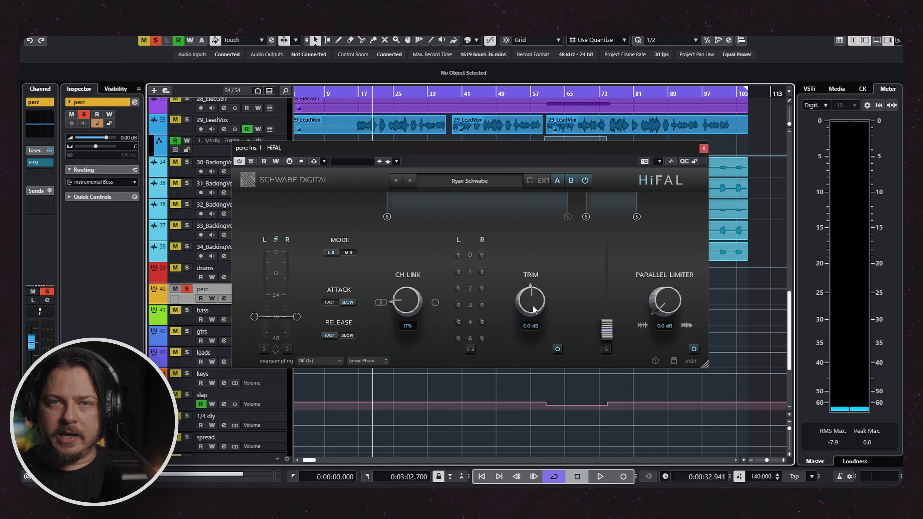
# Lower the trim of the HiFAL on the perc track to -2.0 dB while playing the soloed percussion.
pyautogui.moveTo(533, 304); pyautogui.dragTo(538, 293)
pyautogui.doubleClick(538, 309)
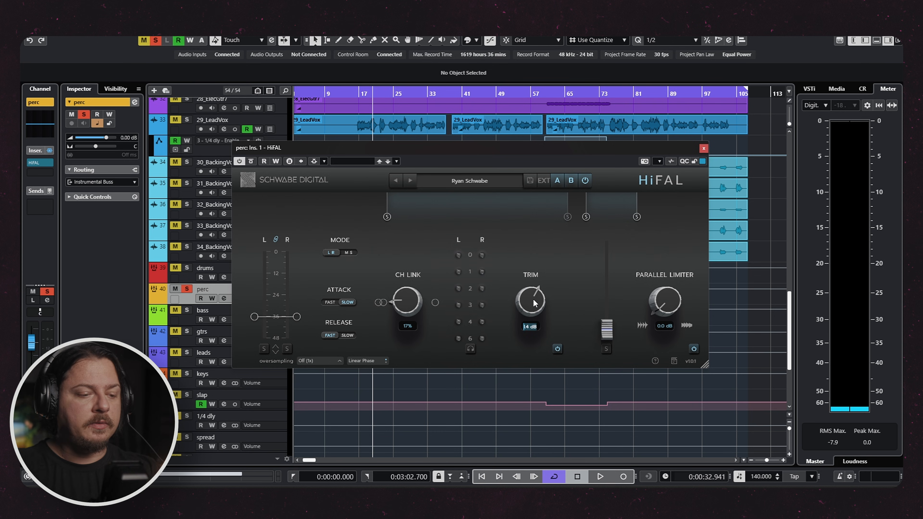
pyautogui.click(489, 393)
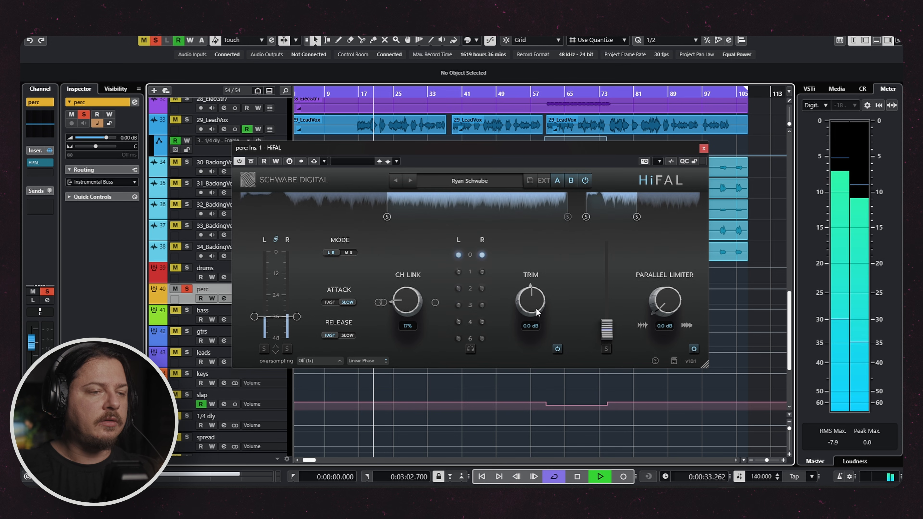
pyautogui.moveTo(536, 314)
pyautogui.mouseDown()
pyautogui.moveTo(542, 253)
pyautogui.moveTo(529, 332)
pyautogui.moveTo(533, 302)
pyautogui.moveTo(533, 310)
pyautogui.mouseUp()
pyautogui.click(506, 386)
pyautogui.press('space')
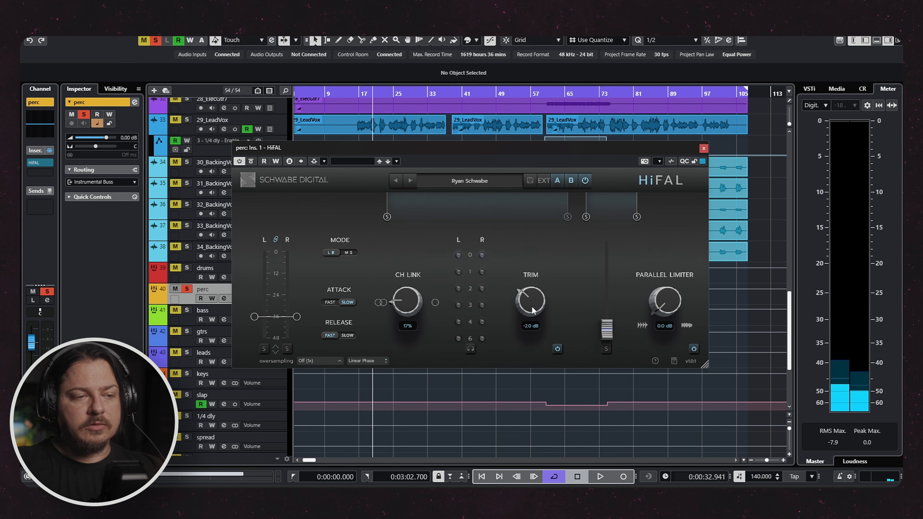
# Play the soloed percussion and compare its sound with HiFAL bypassed and active.
pyautogui.click(479, 391)
pyautogui.click(259, 170)
pyautogui.press('space')
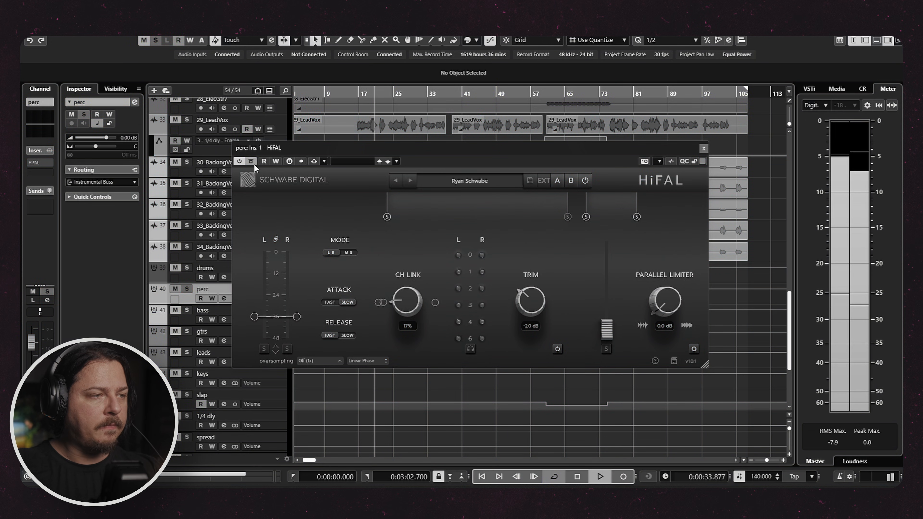
pyautogui.click(253, 163)
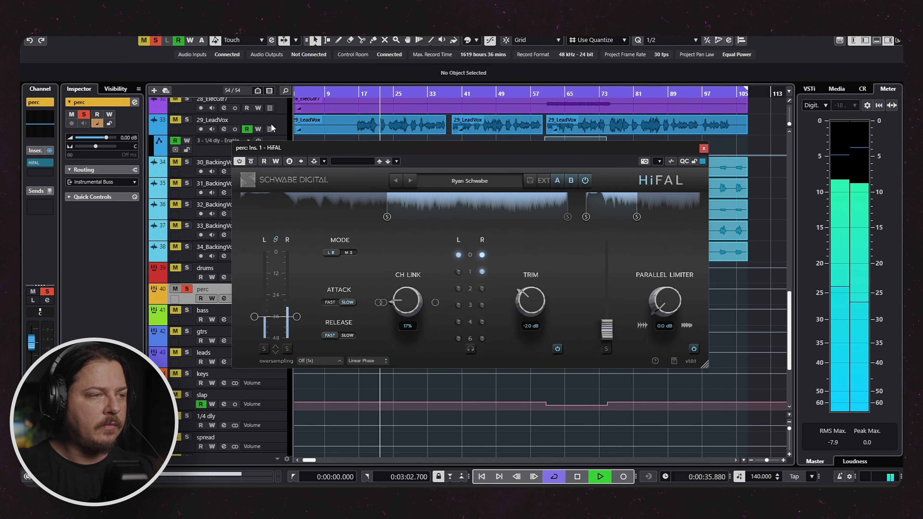
pyautogui.click(252, 160)
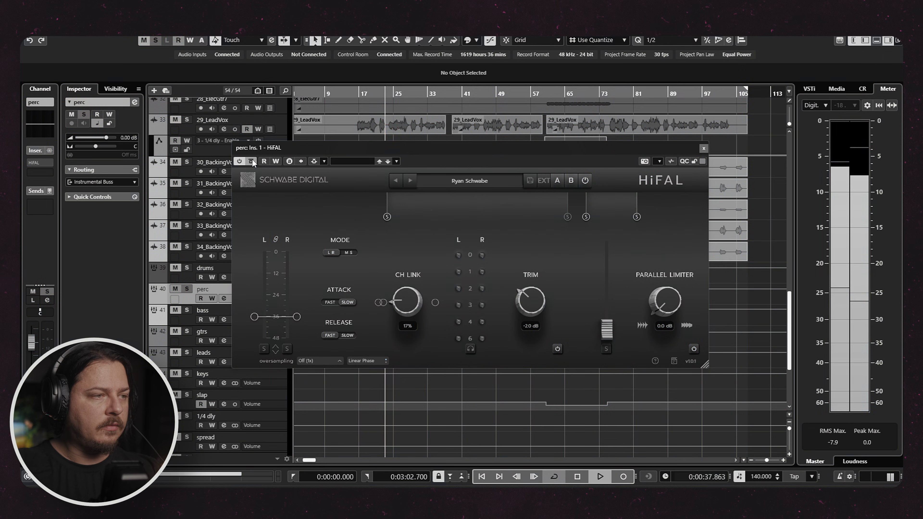
pyautogui.click(252, 160)
pyautogui.press('space')
# Unsolo the perc track, raise its HiFAL trim to -1.6 dB against the full mix and close the plug-in.
pyautogui.press('s')
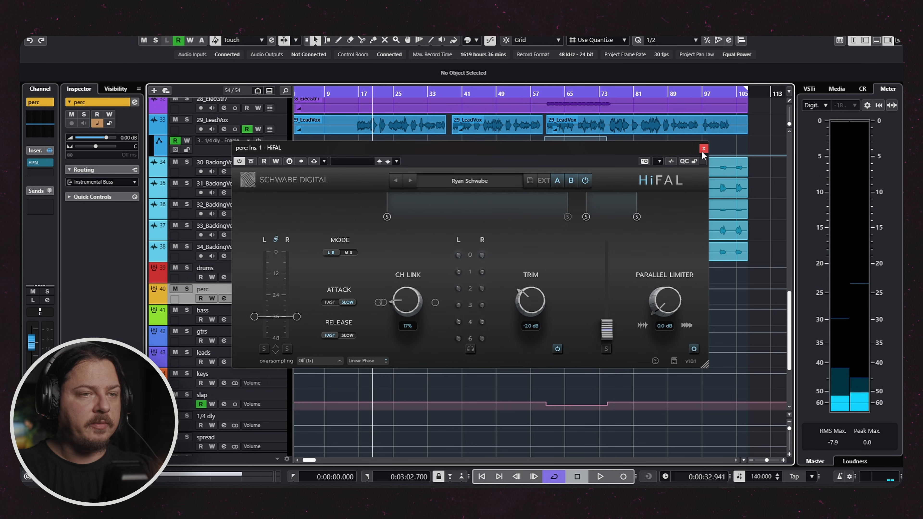
pyautogui.press('space')
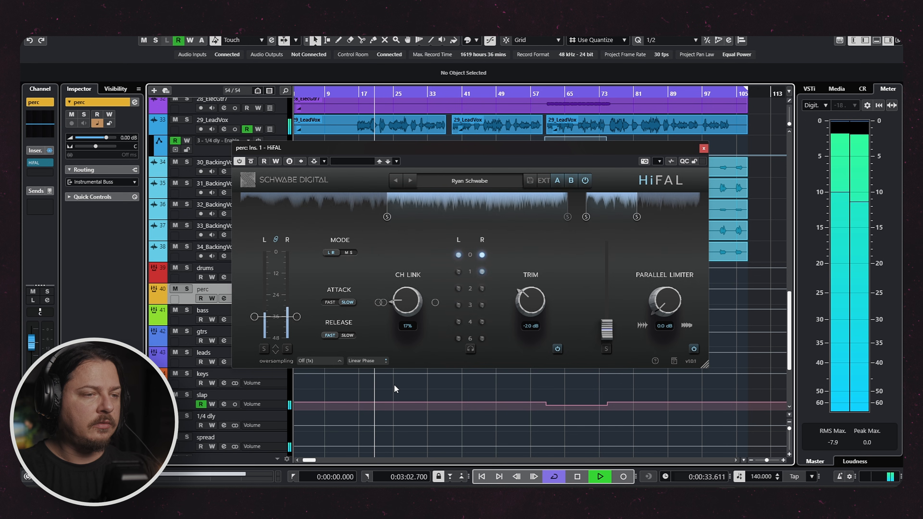
pyautogui.scroll(2, 537, 300)
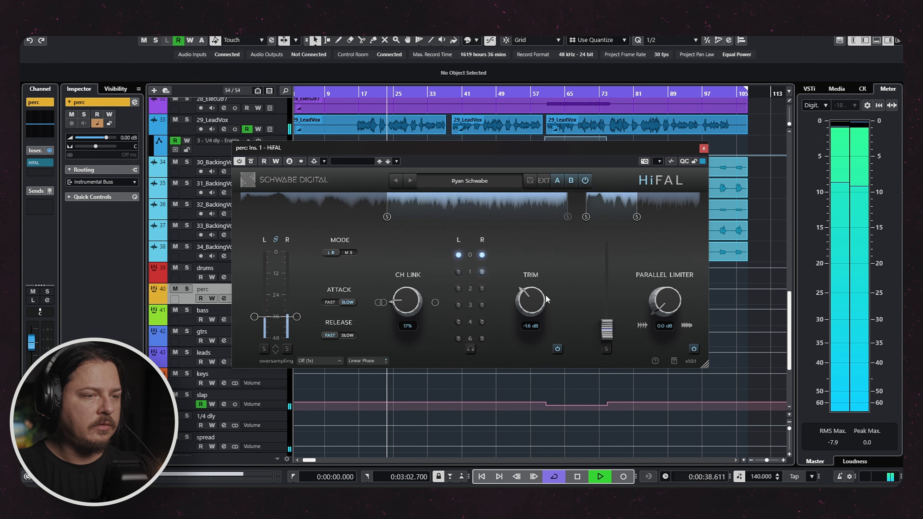
pyautogui.click(704, 148)
pyautogui.press('space')
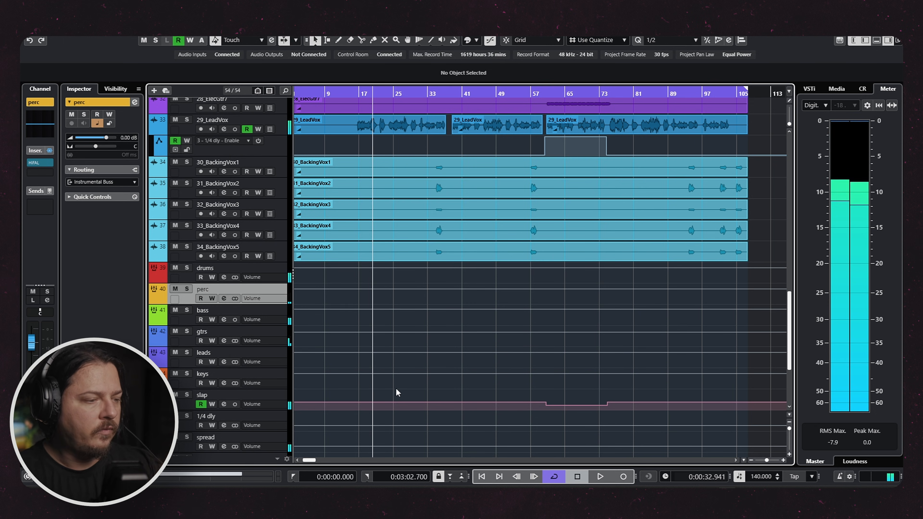
# Select and solo the bass track, with its HiFAL threshold at 0 dB and parallel limiter at 15.0 dB.
pyautogui.scroll(-3, 395, 387)
pyautogui.click(209, 239)
pyautogui.click(186, 239)
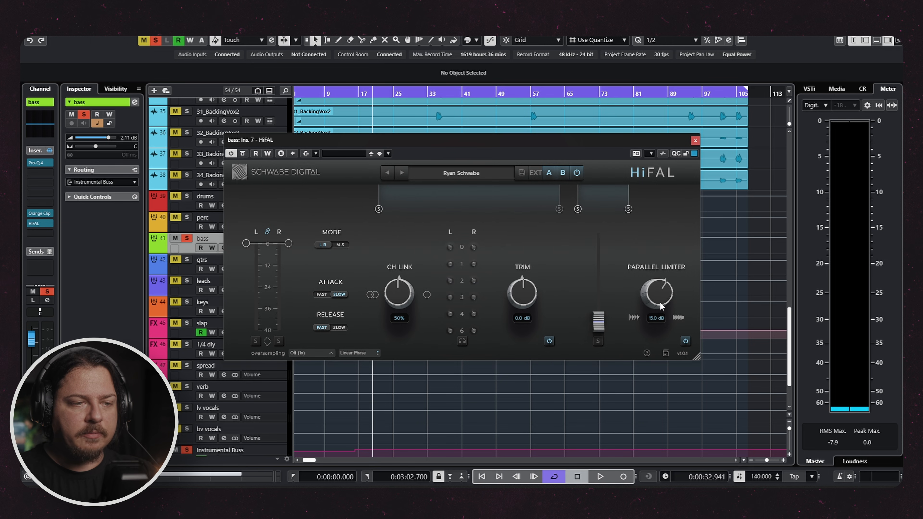
# Lower the upper limit of the bass parallel band below 4.0 kHz and raise the parallel level to about -8.3 dB during playback.
pyautogui.moveTo(611, 313)
pyautogui.moveTo(628, 209); pyautogui.dragTo(618, 208)
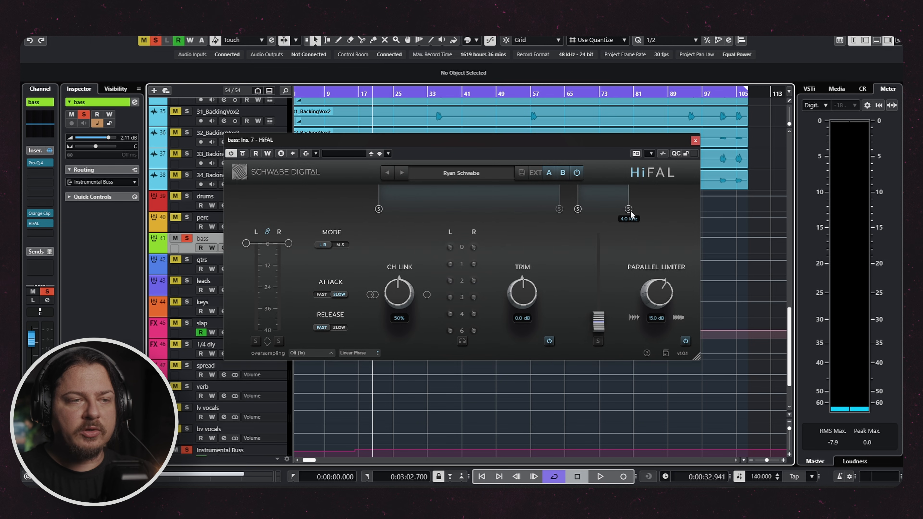
pyautogui.press('space')
pyautogui.moveTo(598, 320); pyautogui.dragTo(595, 259)
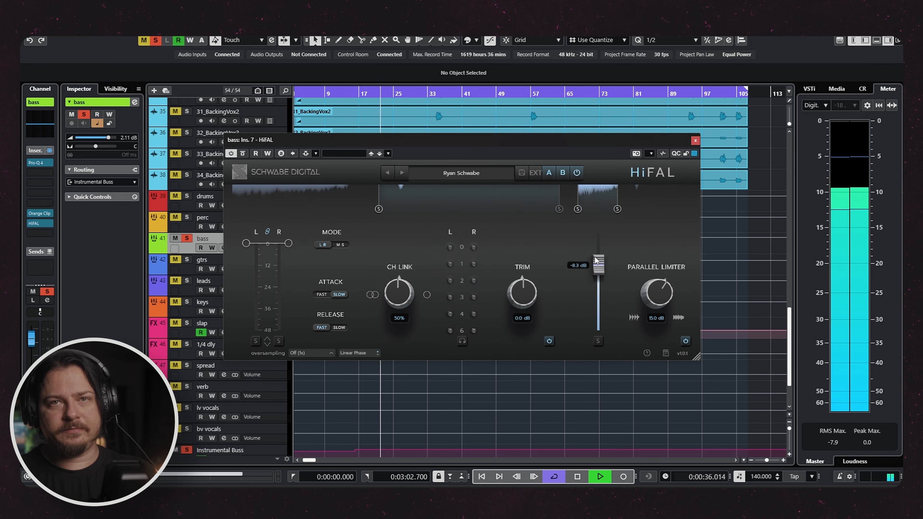
pyautogui.click(419, 368)
pyautogui.press('space')
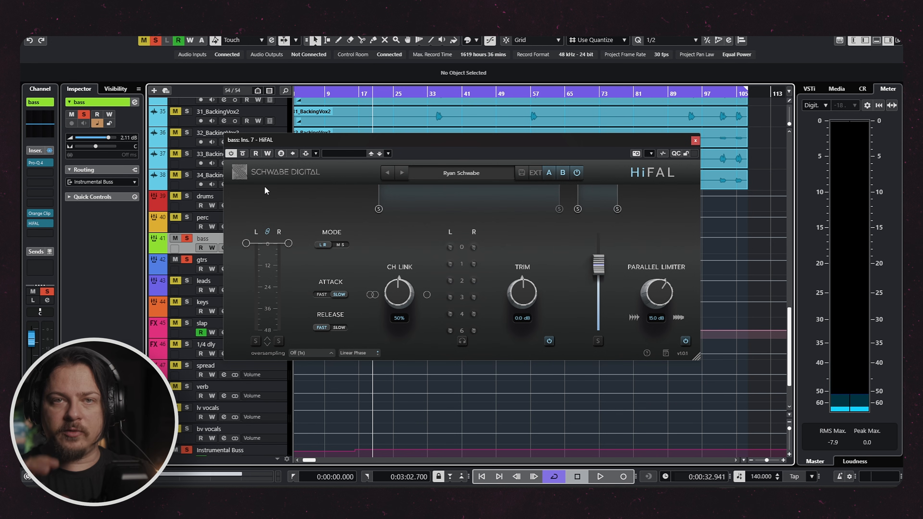
# Compare the bass with HiFAL bypassed and active while the gtrs track is also soloed.
pyautogui.press('space')
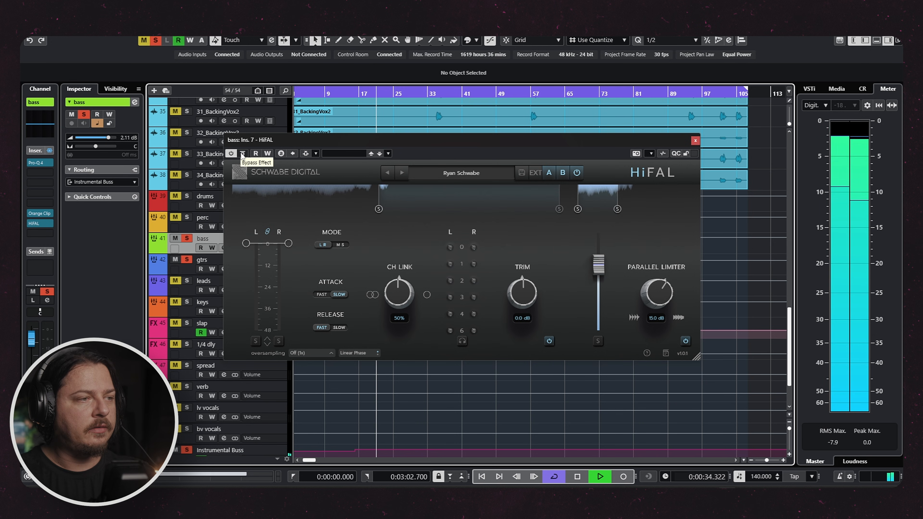
pyautogui.press('space')
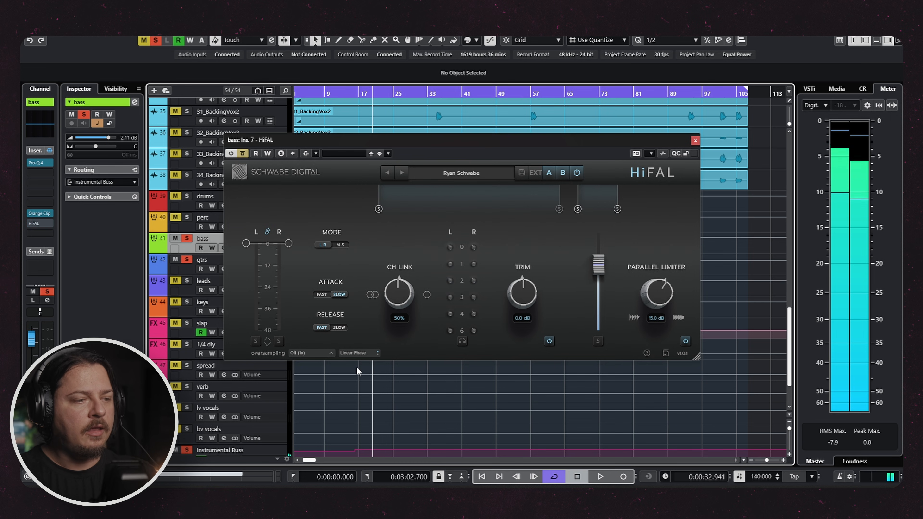
pyautogui.press('space')
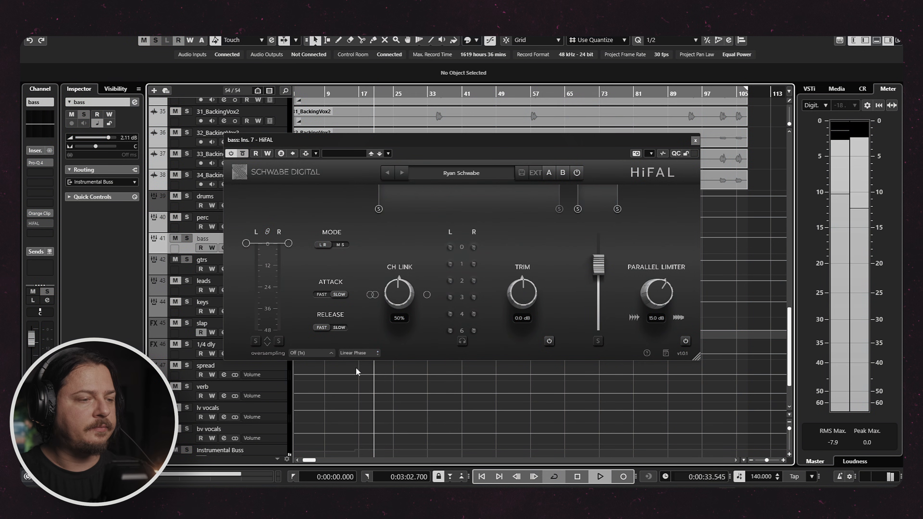
pyautogui.click(245, 152)
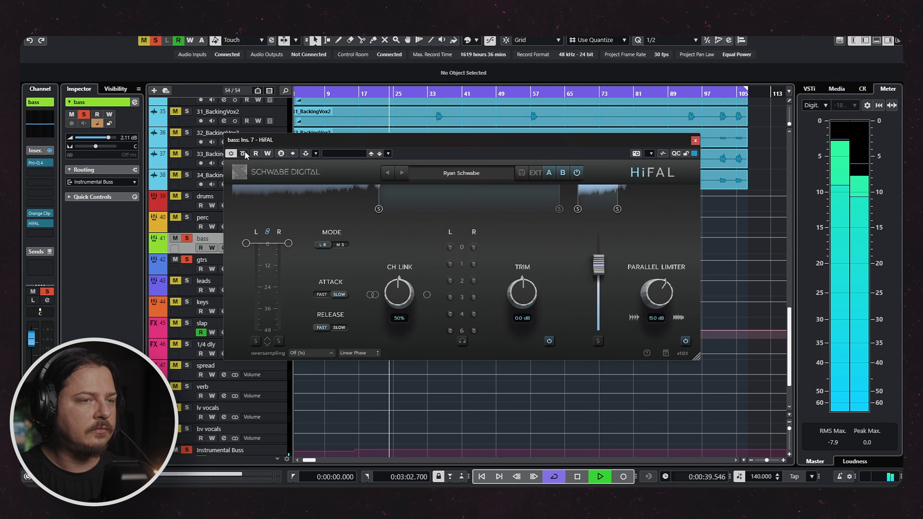
pyautogui.click(245, 152)
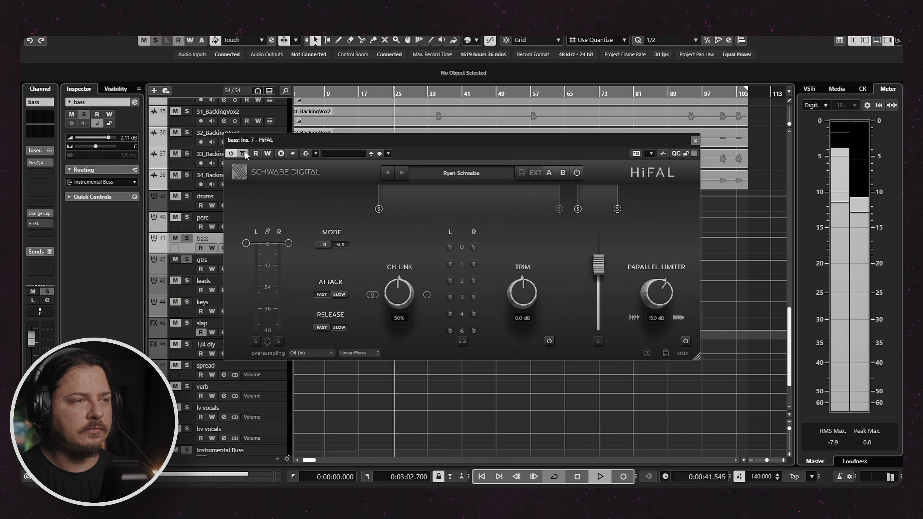
pyautogui.click(245, 151)
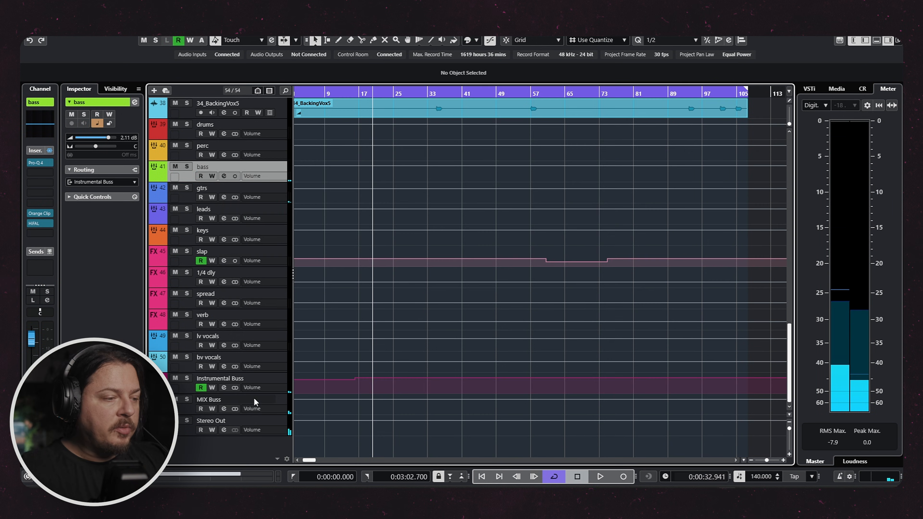
# Insert HiFAL in slot 7 of the Stereo Out channel, ahead of Pro-L 2.
pyautogui.click(254, 401)
pyautogui.click(247, 423)
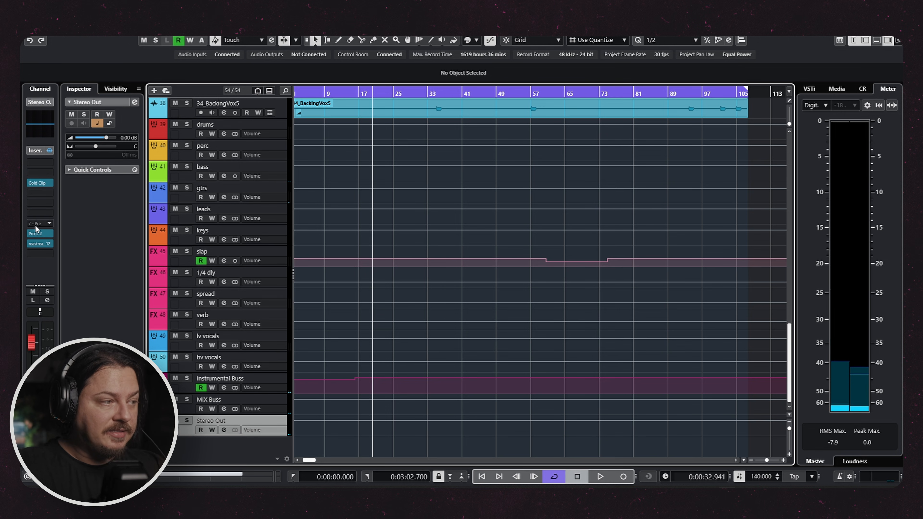
pyautogui.click(35, 226)
pyautogui.write('hif')
pyautogui.doubleClick(55, 268)
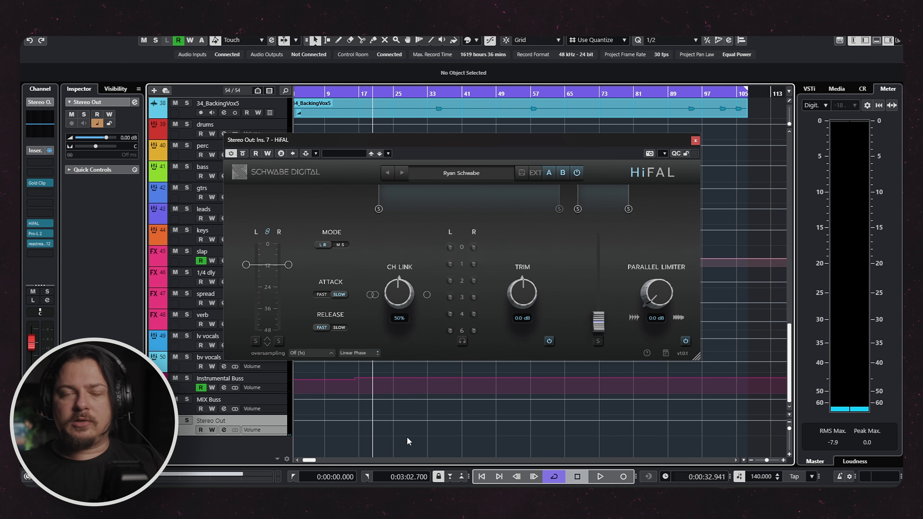
# Raise the linked threshold of the Stereo Out HiFAL to 0 dB and switch its mode to M/S.
pyautogui.moveTo(288, 264); pyautogui.dragTo(292, 241)
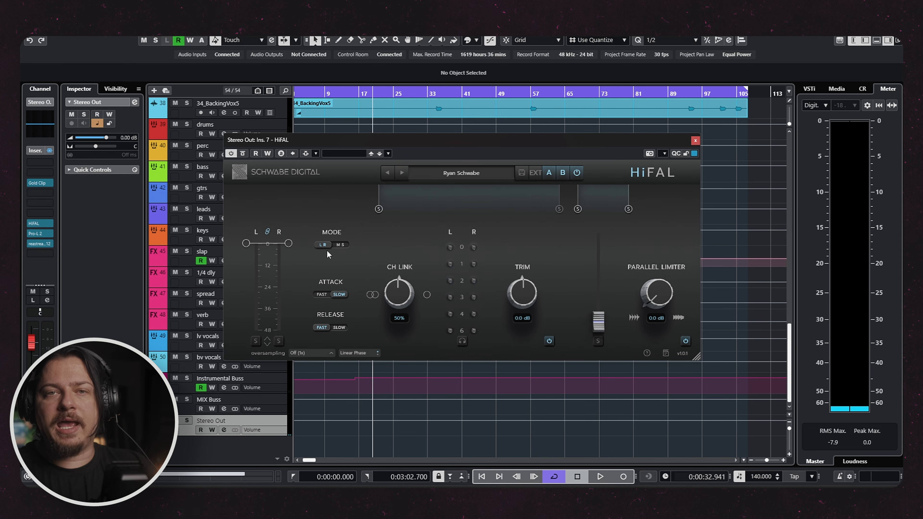
pyautogui.click(322, 244)
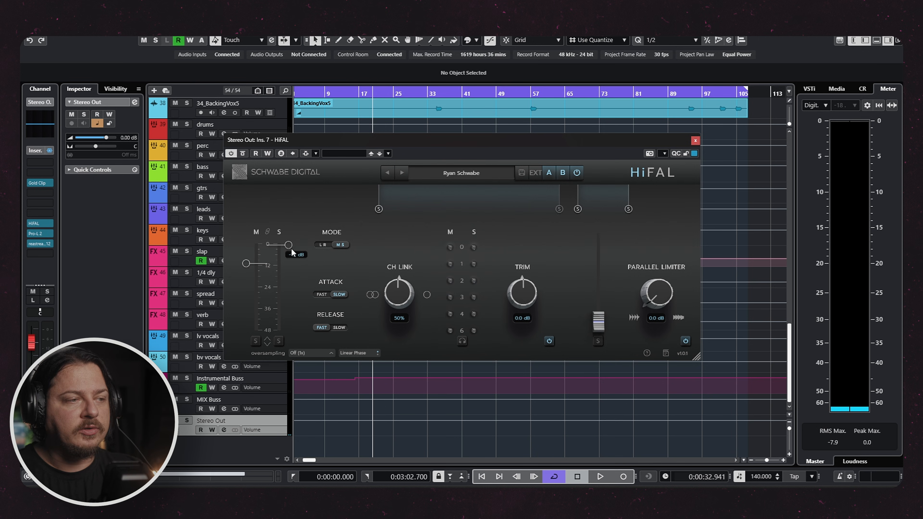
# Solo the mid channel in HiFAL and lower its threshold to about -18.2 dB while playing the mix.
pyautogui.click(255, 341)
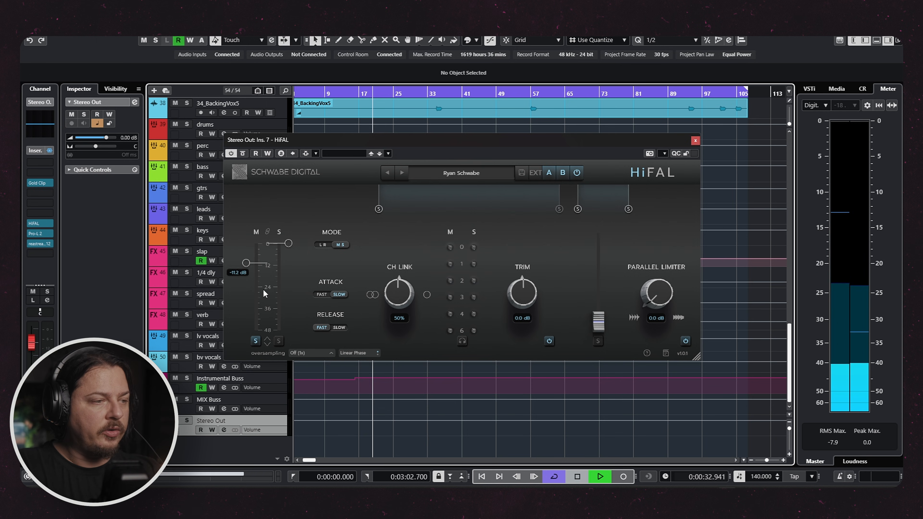
pyautogui.press('space')
pyautogui.moveTo(246, 262); pyautogui.dragTo(241, 286)
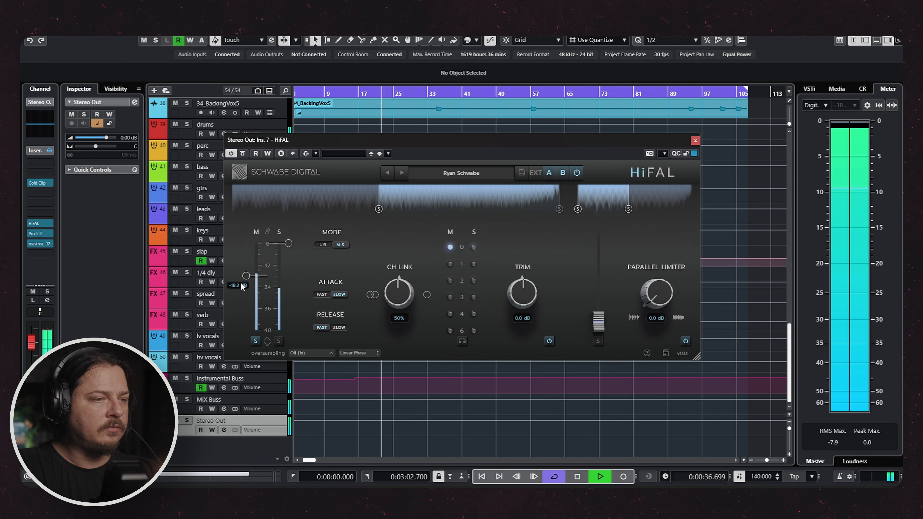
pyautogui.click(357, 97)
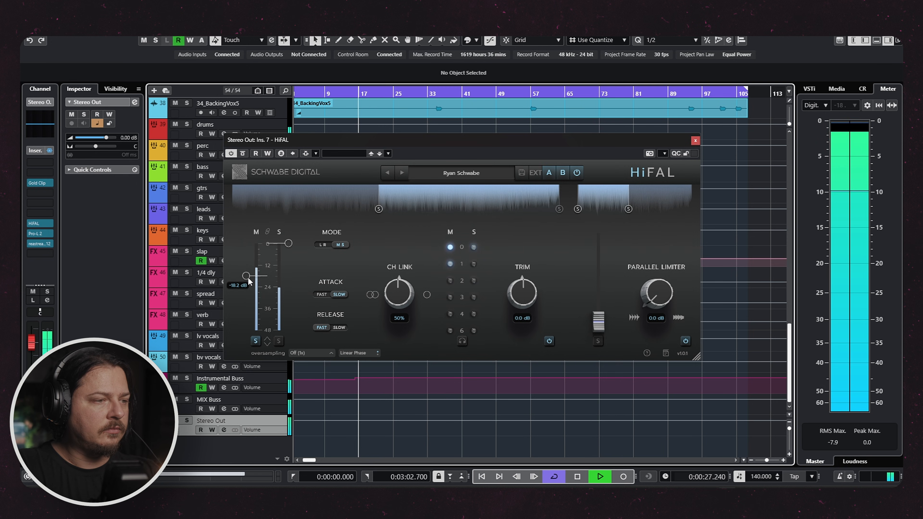
pyautogui.moveTo(246, 277); pyautogui.dragTo(249, 283)
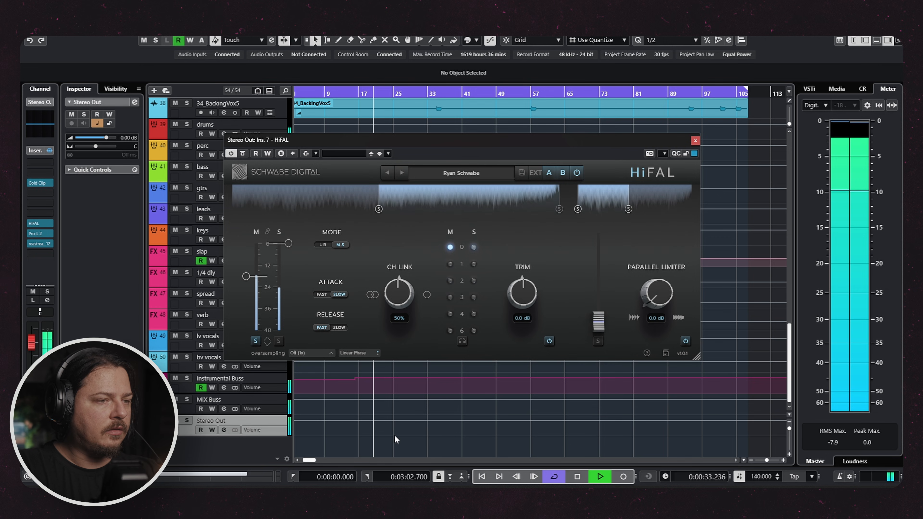
pyautogui.press('space')
# Solo the side channel in HiFAL, lower its threshold to about -26.2 dB during playback and unsolo it.
pyautogui.click(279, 341)
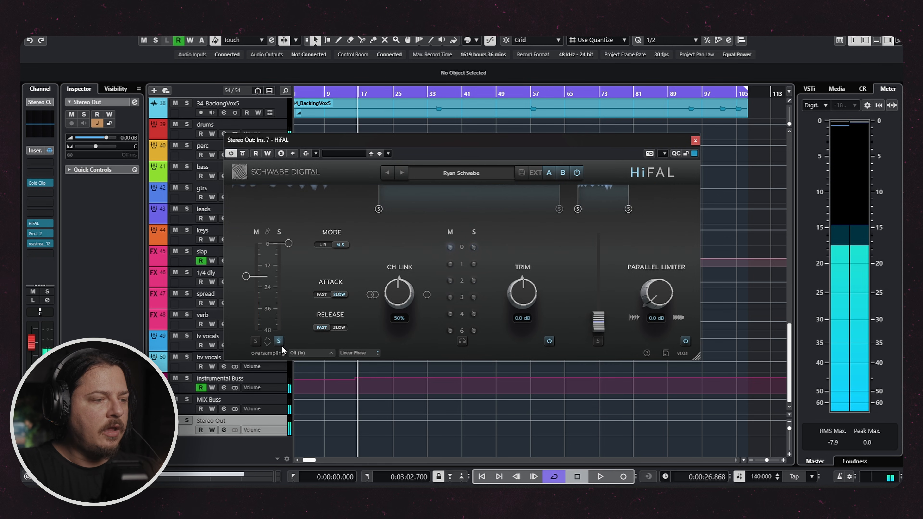
pyautogui.press('space')
pyautogui.moveTo(285, 243); pyautogui.dragTo(288, 290)
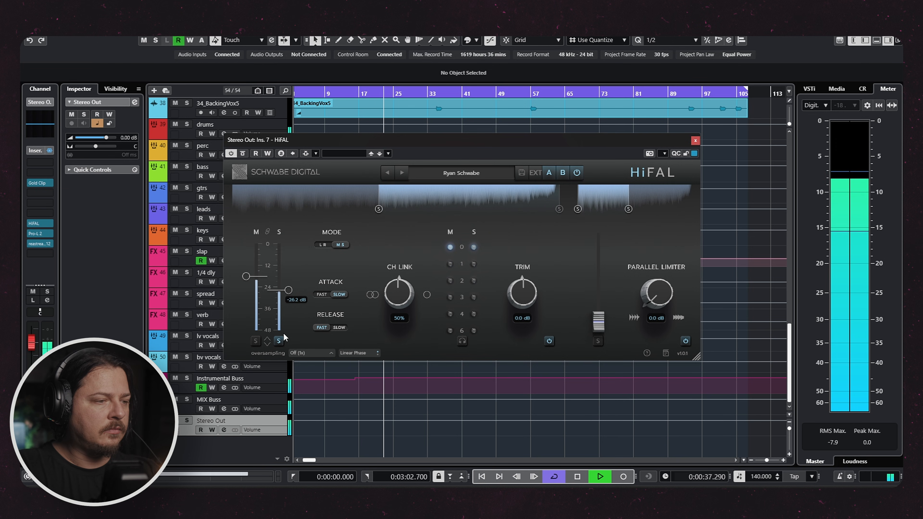
pyautogui.click(378, 419)
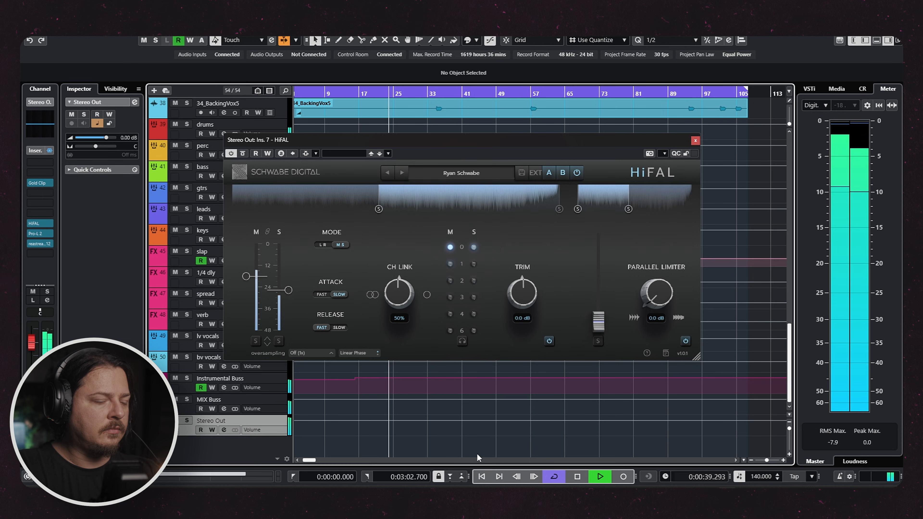
# Compare the full mix with the Stereo Out HiFAL bypassed and active, and stop playback.
pyautogui.click(243, 154)
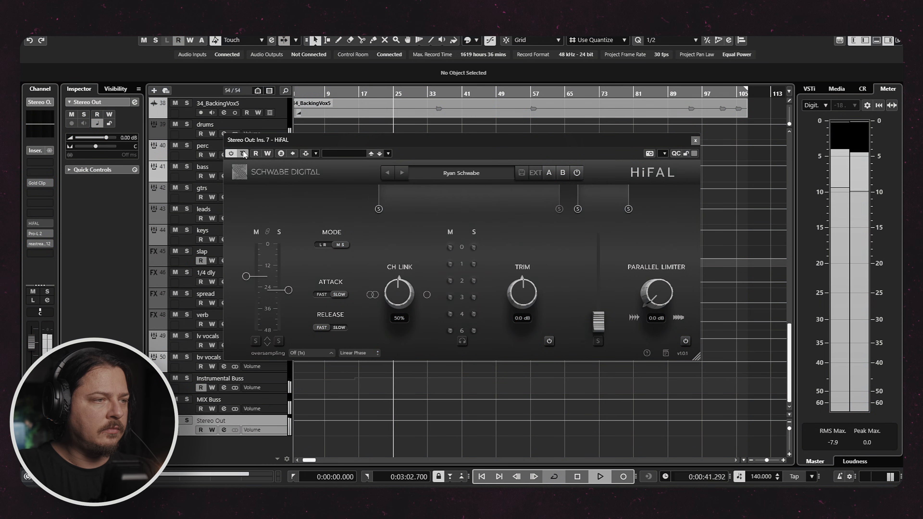
pyautogui.click(243, 153)
pyautogui.click(440, 438)
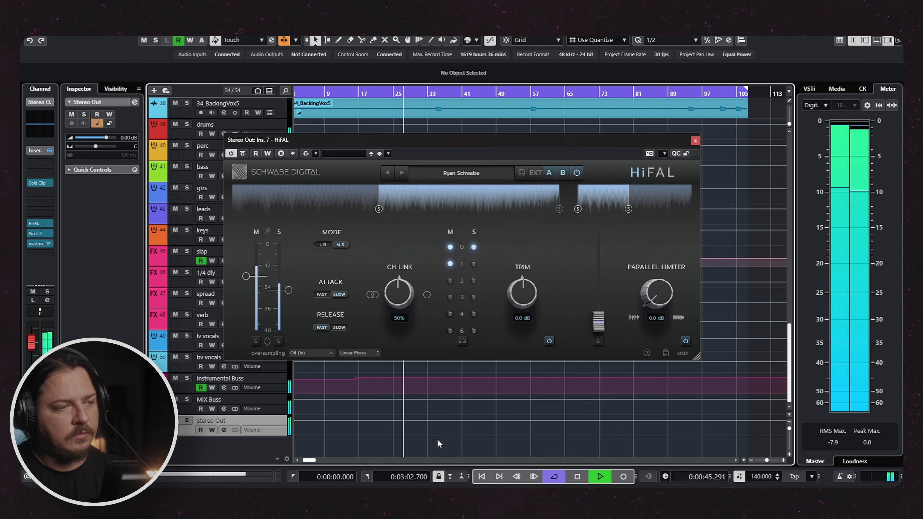
pyautogui.click(245, 156)
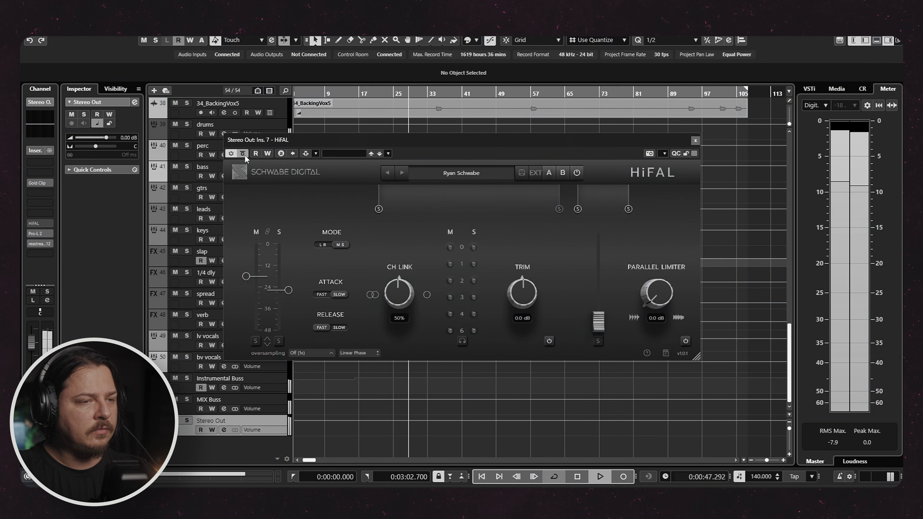
pyautogui.click(245, 155)
pyautogui.click(402, 436)
pyautogui.press('space')
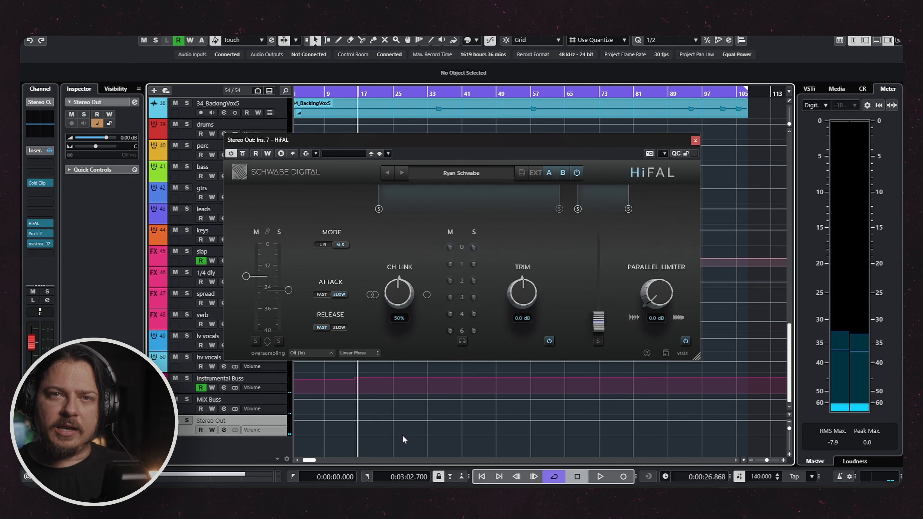
# Set the HiFAL Parallel Limiter to about 18.8 dB and raise its level fader to about -5.8 dB during playback.
pyautogui.moveTo(664, 300); pyautogui.dragTo(656, 297)
pyautogui.moveTo(598, 328)
pyautogui.mouseDown()
pyautogui.moveTo(597, 300)
pyautogui.moveTo(597, 329)
pyautogui.moveTo(602, 322)
pyautogui.mouseUp()
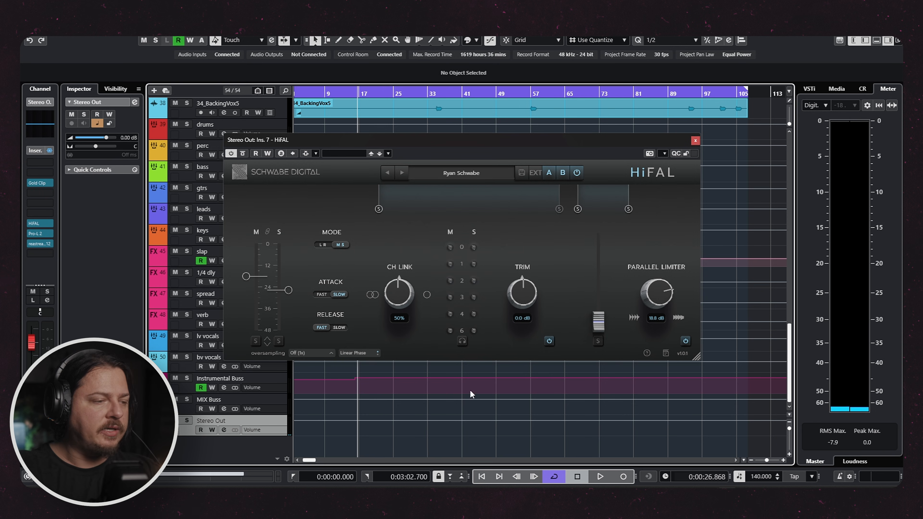
pyautogui.press('space')
pyautogui.moveTo(599, 269)
pyautogui.mouseDown()
pyautogui.moveTo(597, 229)
pyautogui.moveTo(596, 260)
pyautogui.mouseUp()
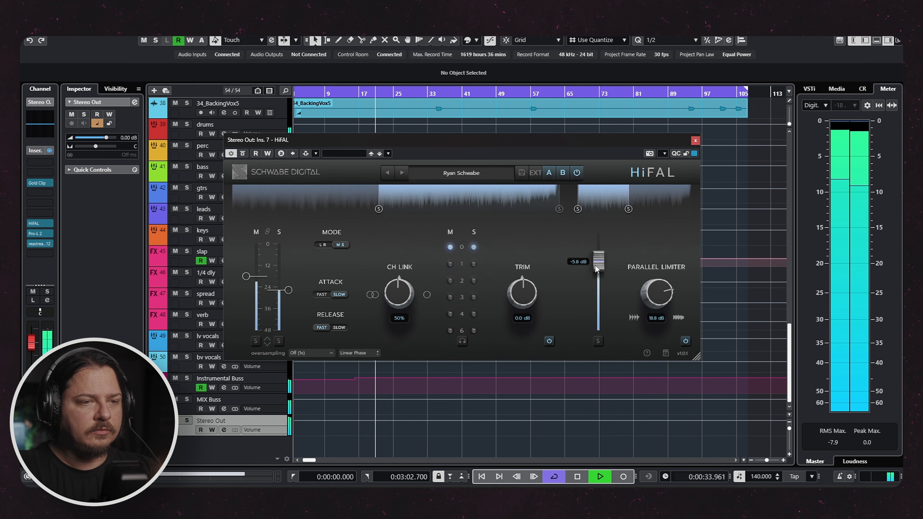
# Raise the Parallel Limiter to about 21.0 dB, extend its band's upper edge, and compare the mix with it off and on.
pyautogui.moveTo(652, 289)
pyautogui.mouseDown()
pyautogui.moveTo(652, 276)
pyautogui.moveTo(651, 287)
pyautogui.mouseUp()
pyautogui.moveTo(629, 209); pyautogui.dragTo(644, 210)
pyautogui.moveTo(598, 261)
pyautogui.mouseDown()
pyautogui.moveTo(599, 317)
pyautogui.moveTo(606, 262)
pyautogui.mouseUp()
pyautogui.click(685, 341)
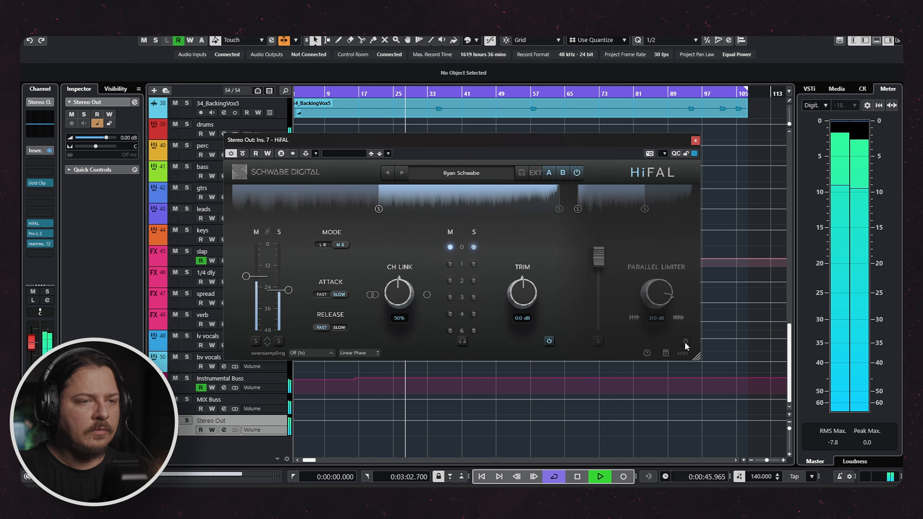
pyautogui.click(685, 341)
# Show the MixConsole and move the perc channel's HiFAL down to the seventh insert slot.
pyautogui.press('F3')
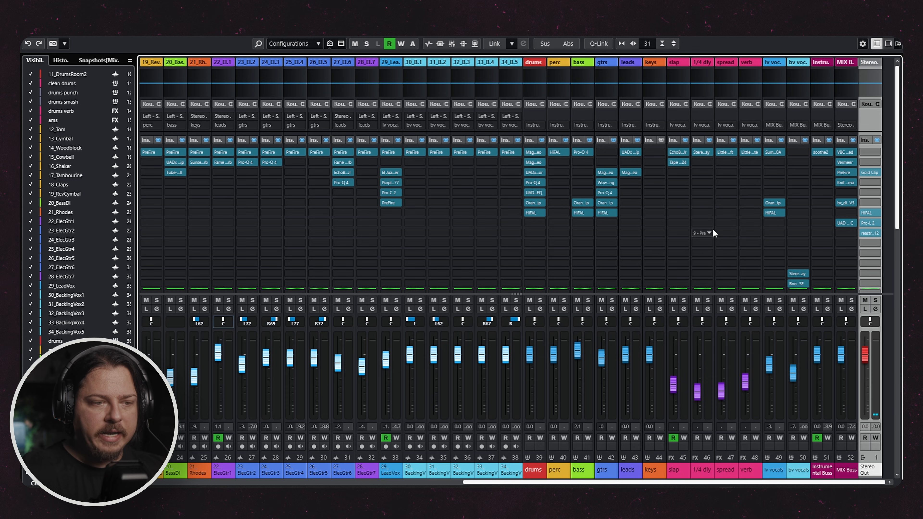
pyautogui.moveTo(553, 154); pyautogui.dragTo(556, 211)
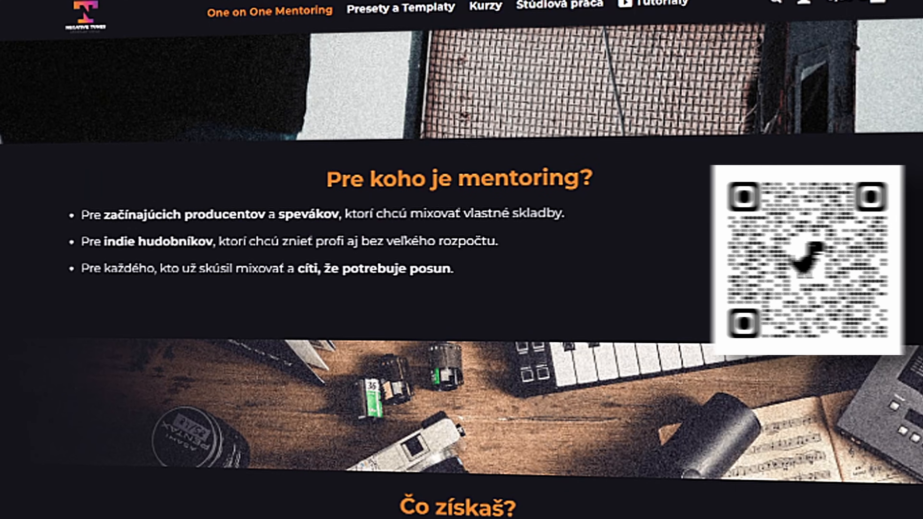
# Switch to the Negative Tunes website and read through the One on One Mentoring page, from its intended audience to what is offered.
pyautogui.scroll(-4, 461, 259)
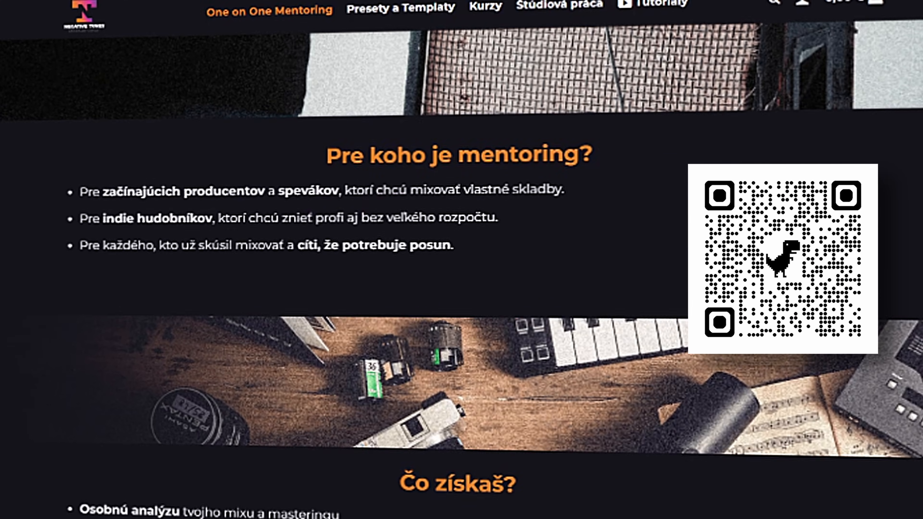
pyautogui.scroll(-5, 461, 260)
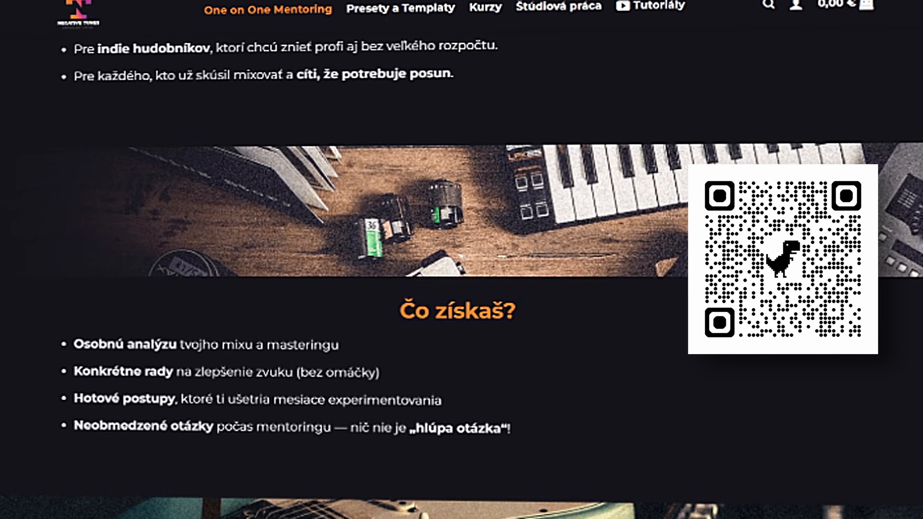
pyautogui.scroll(-7, 461, 259)
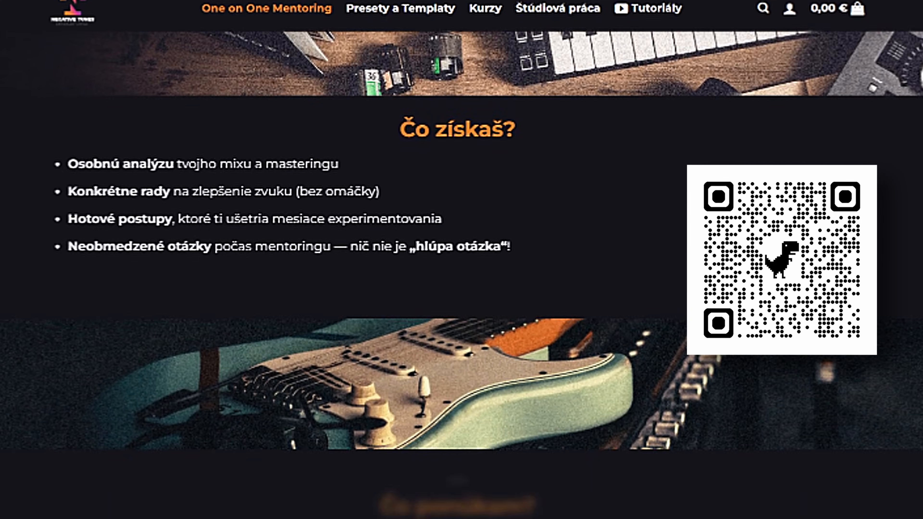
pyautogui.scroll(-6, 462, 260)
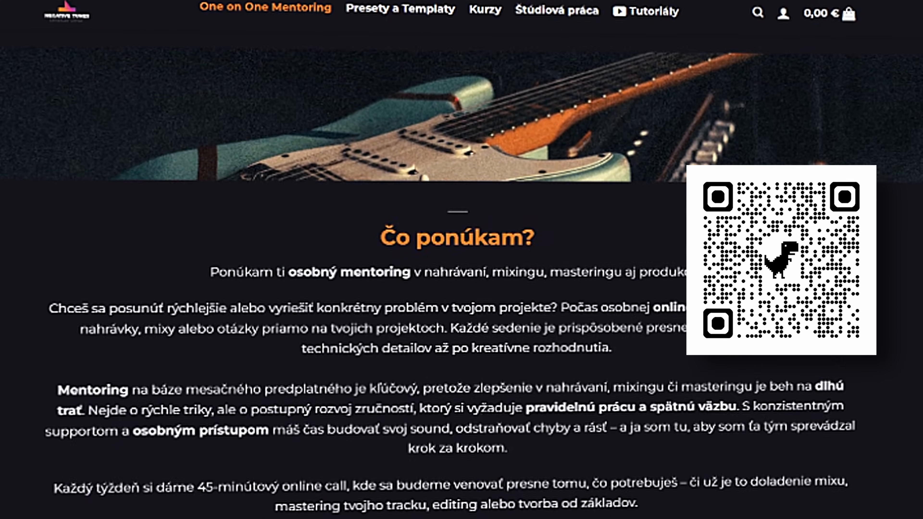
pyautogui.scroll(-7, 462, 260)
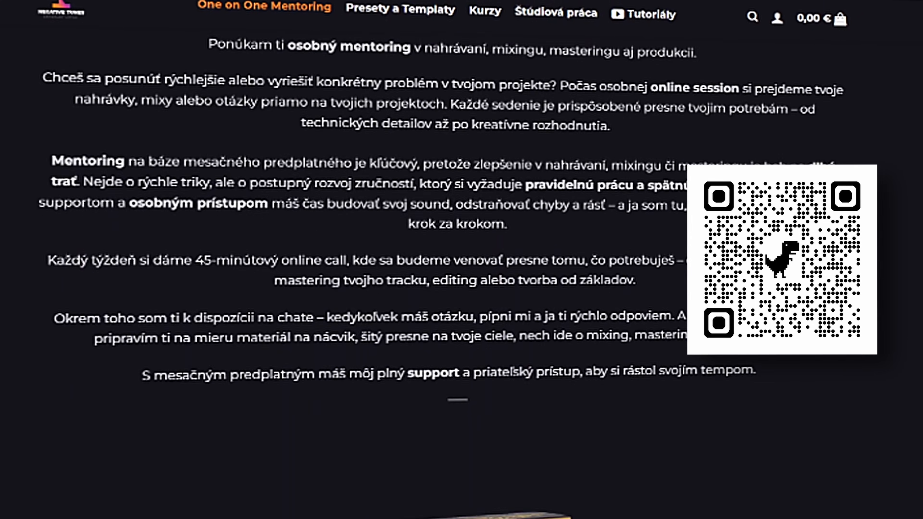